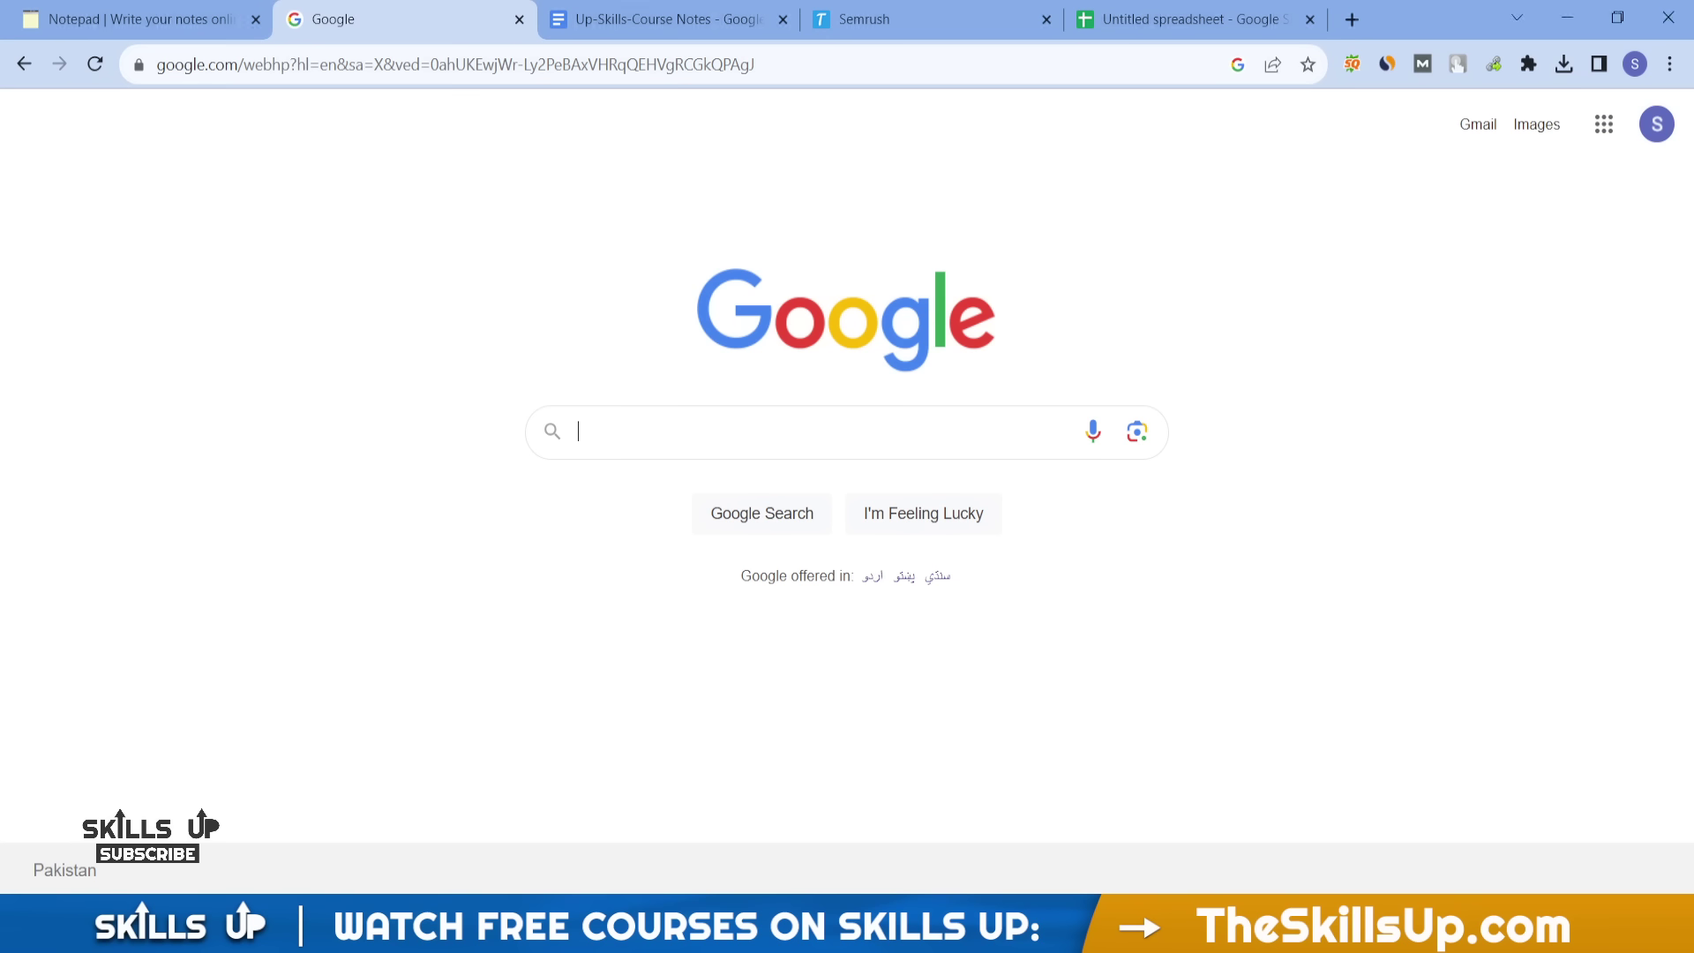
pyautogui.click(123, 4)
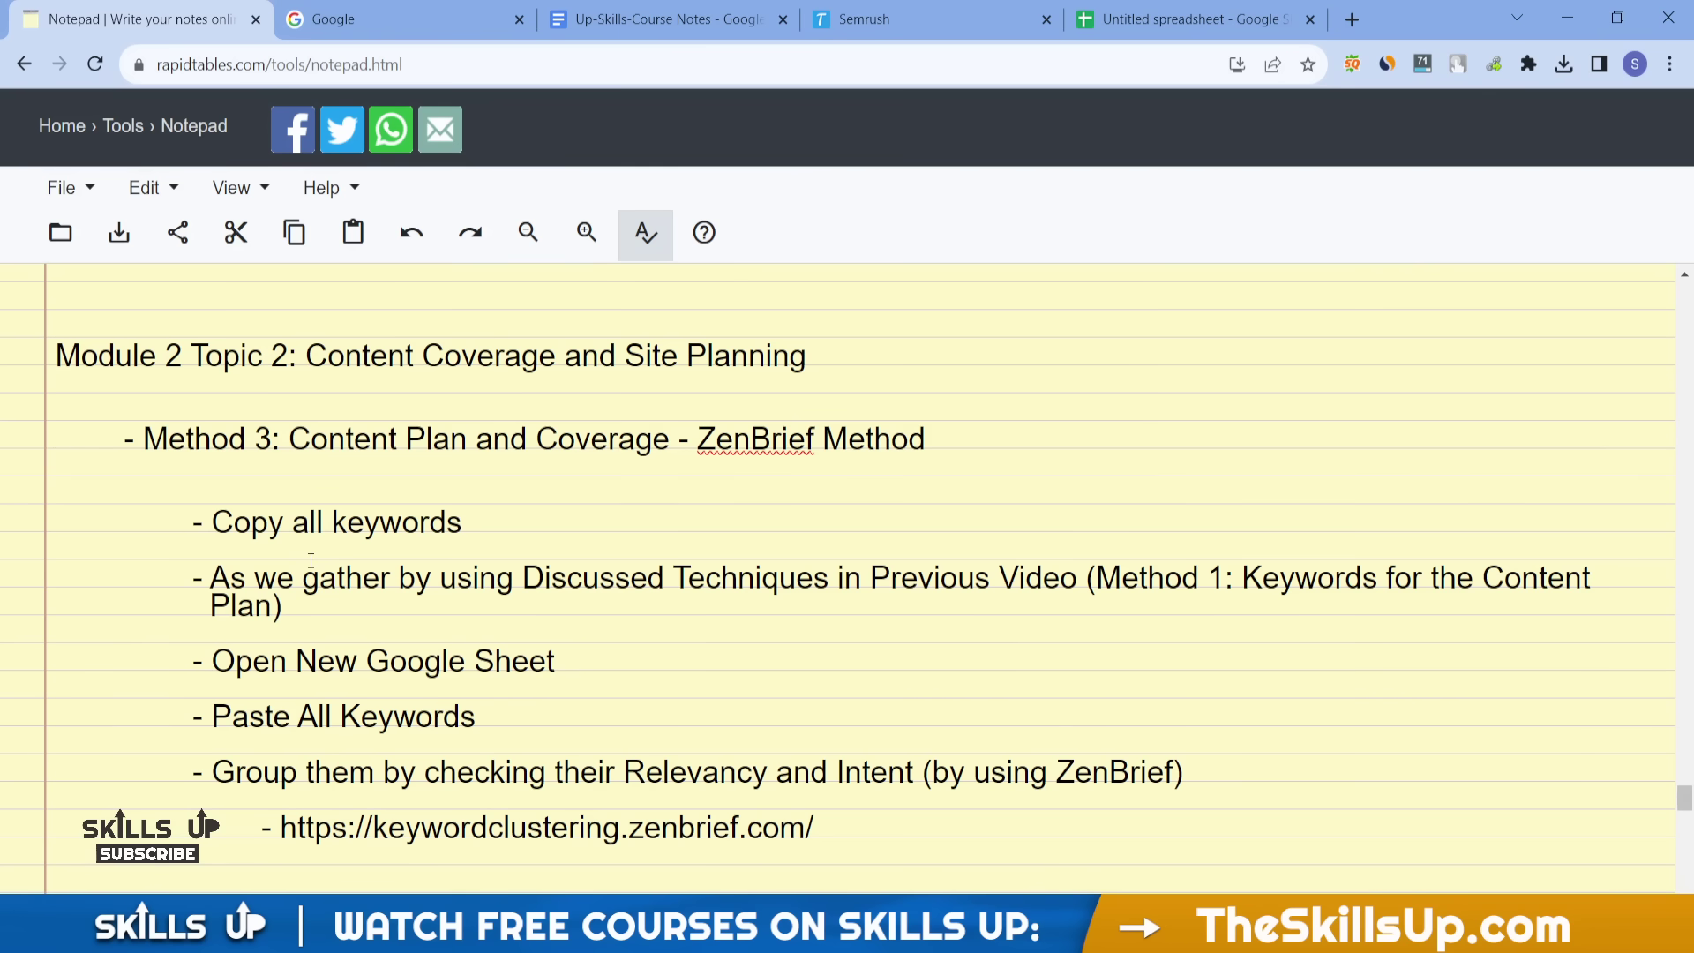
pyautogui.moveTo(812, 830); pyautogui.dragTo(286, 836)
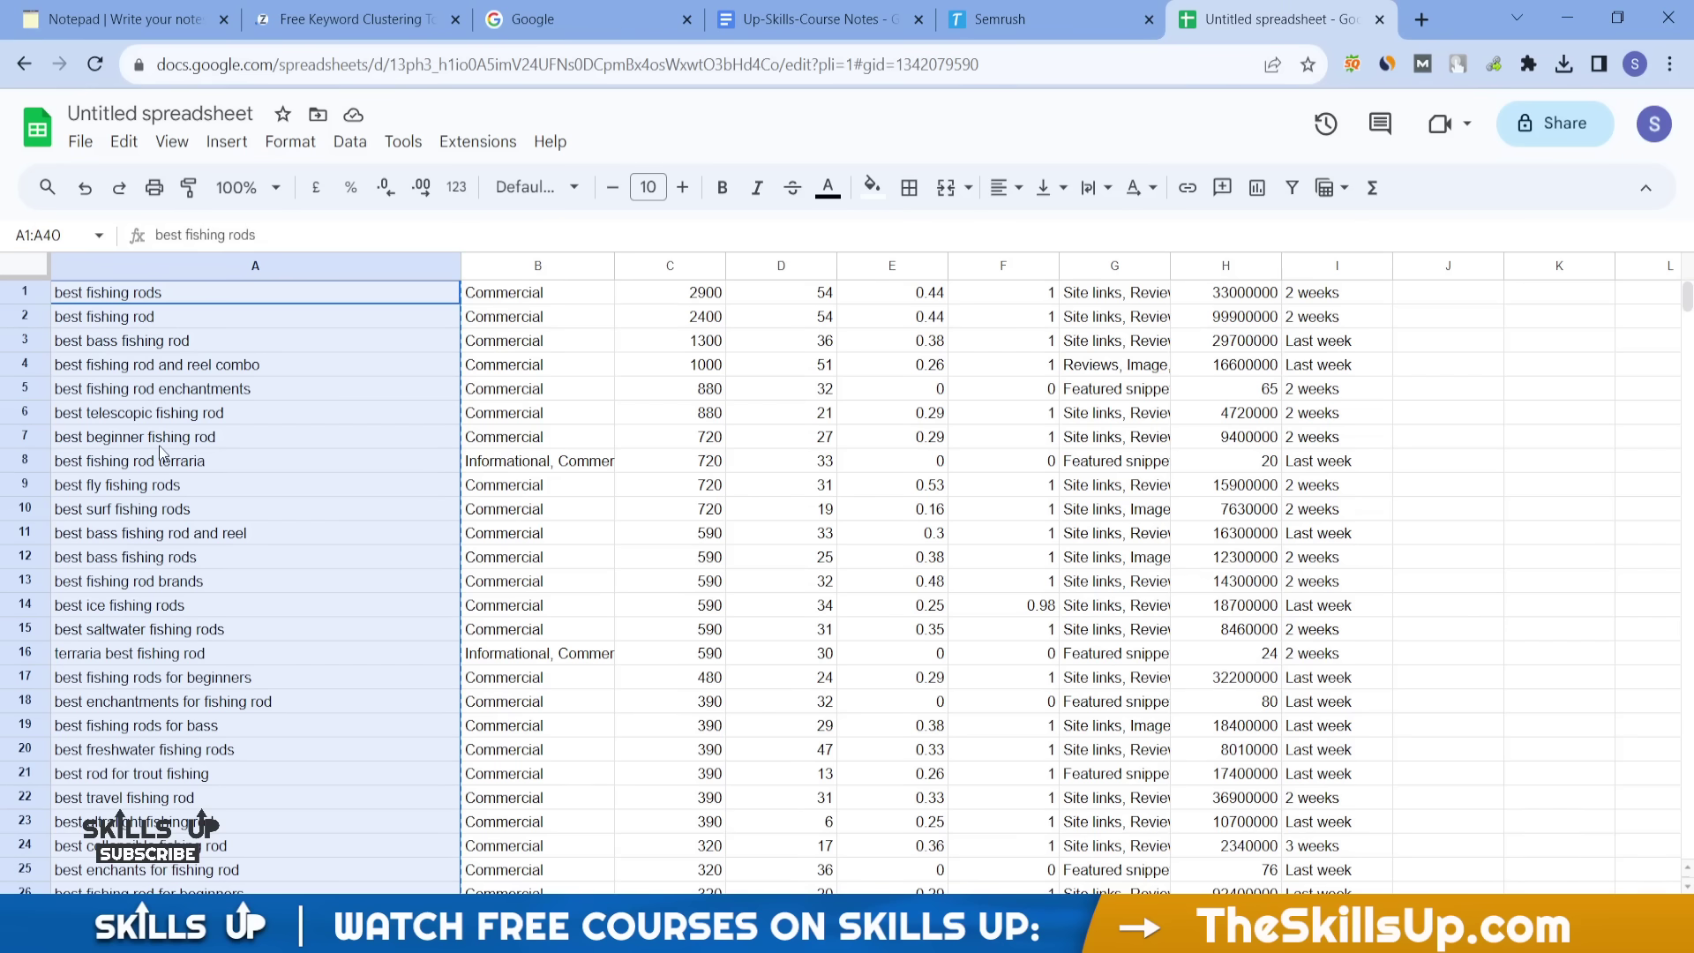
# - Copy the keywords in A1:A40 of the Google Sheets spreadsheet and paste them into ZenBrief's keyword list
pyautogui.rightClick(161, 446)
pyautogui.click(233, 281)
pyautogui.scroll(-10, 221, 505)
pyautogui.click(322, 18)
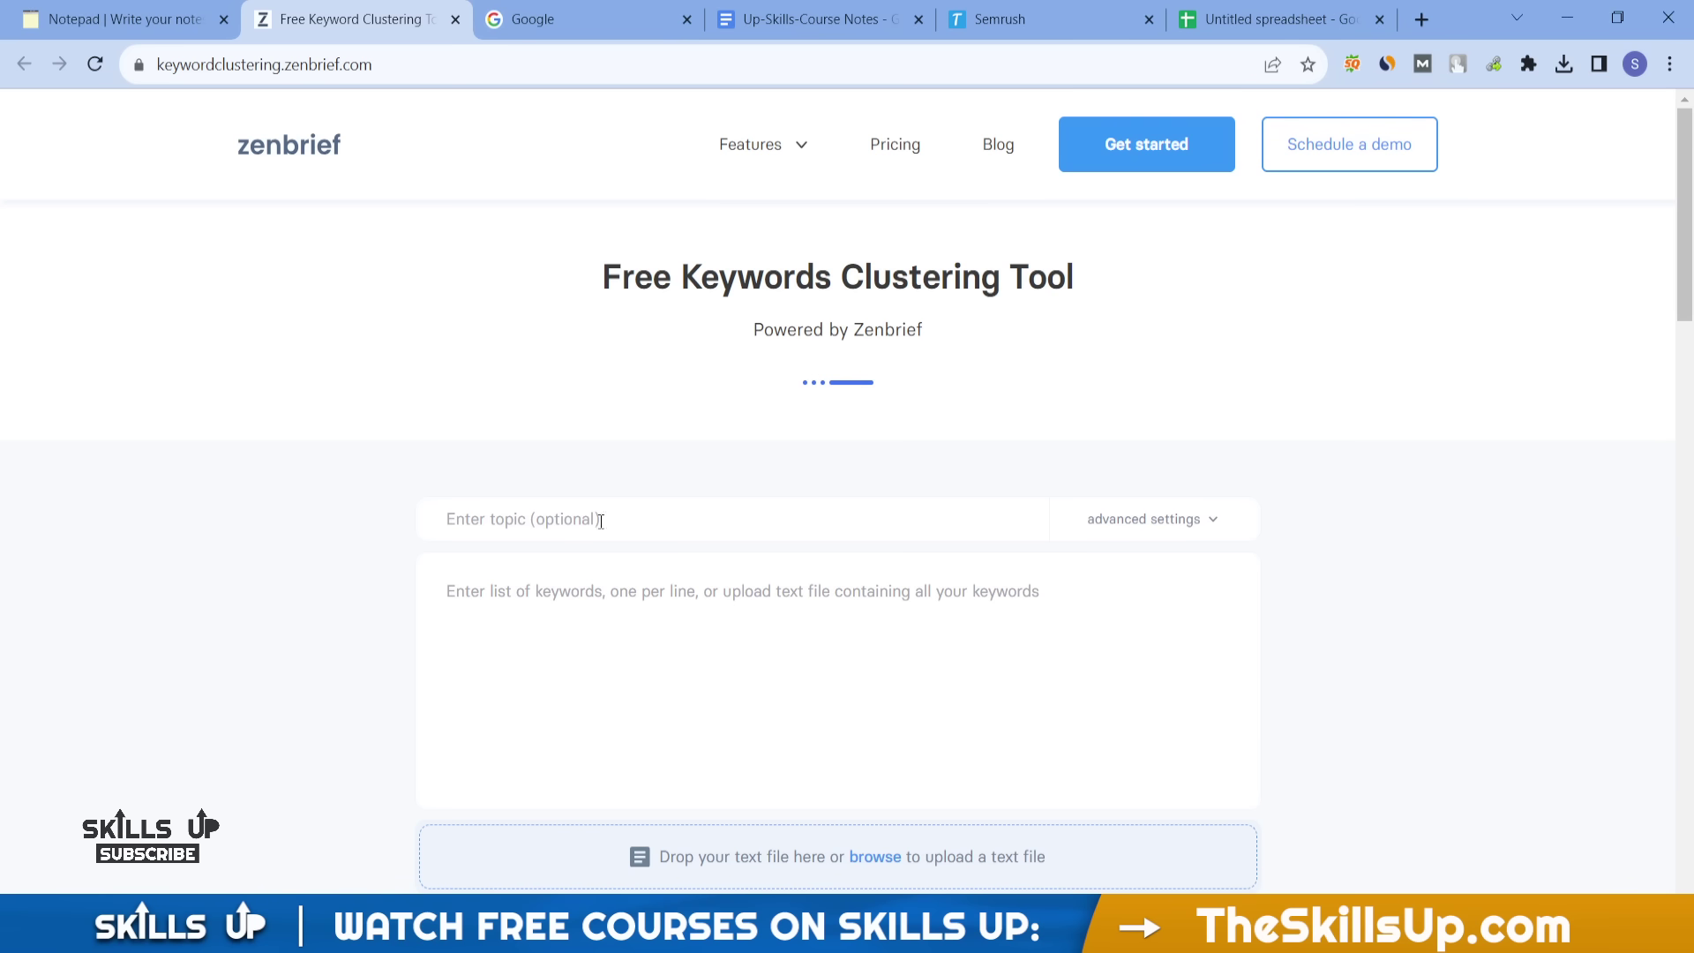
pyautogui.click(631, 606)
pyautogui.hotkey('ctrl', 'v')
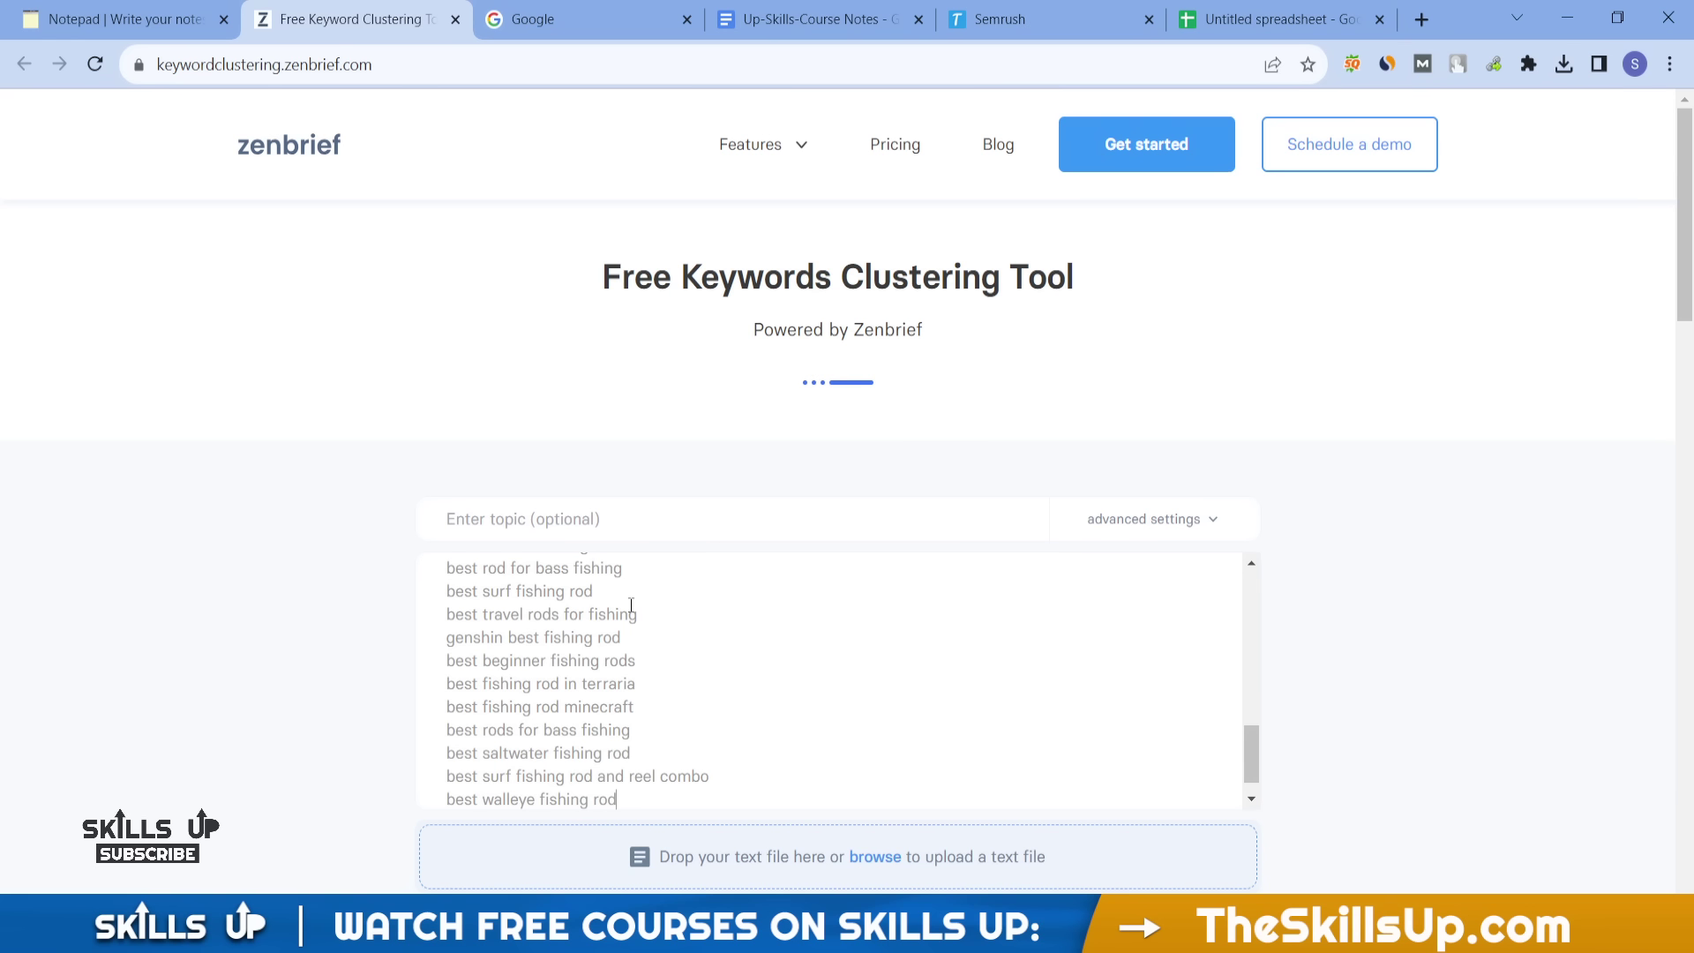
# - Set the clustering topic to "Best Fishing Rod" and create clusters from the keyword list
pyautogui.click(519, 522)
pyautogui.write('Be')
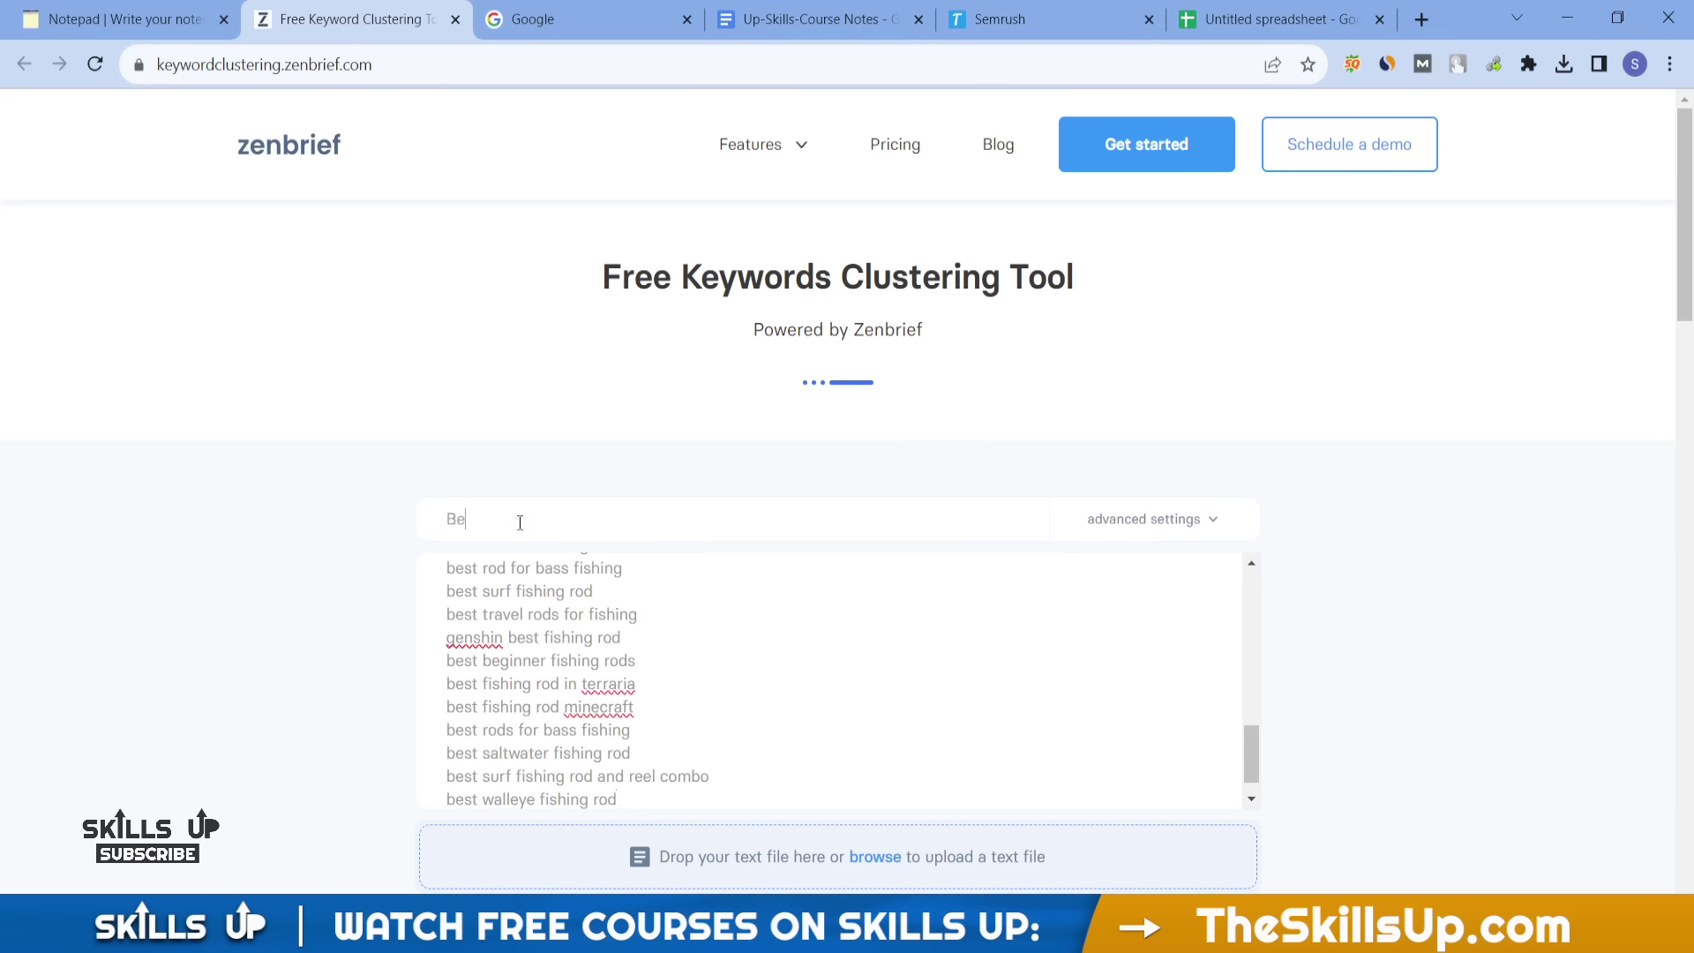
pyautogui.write('st Fishing Rod')
pyautogui.moveTo(616, 510); pyautogui.dragTo(408, 510)
pyautogui.click(404, 520)
pyautogui.scroll(10, 505, 591)
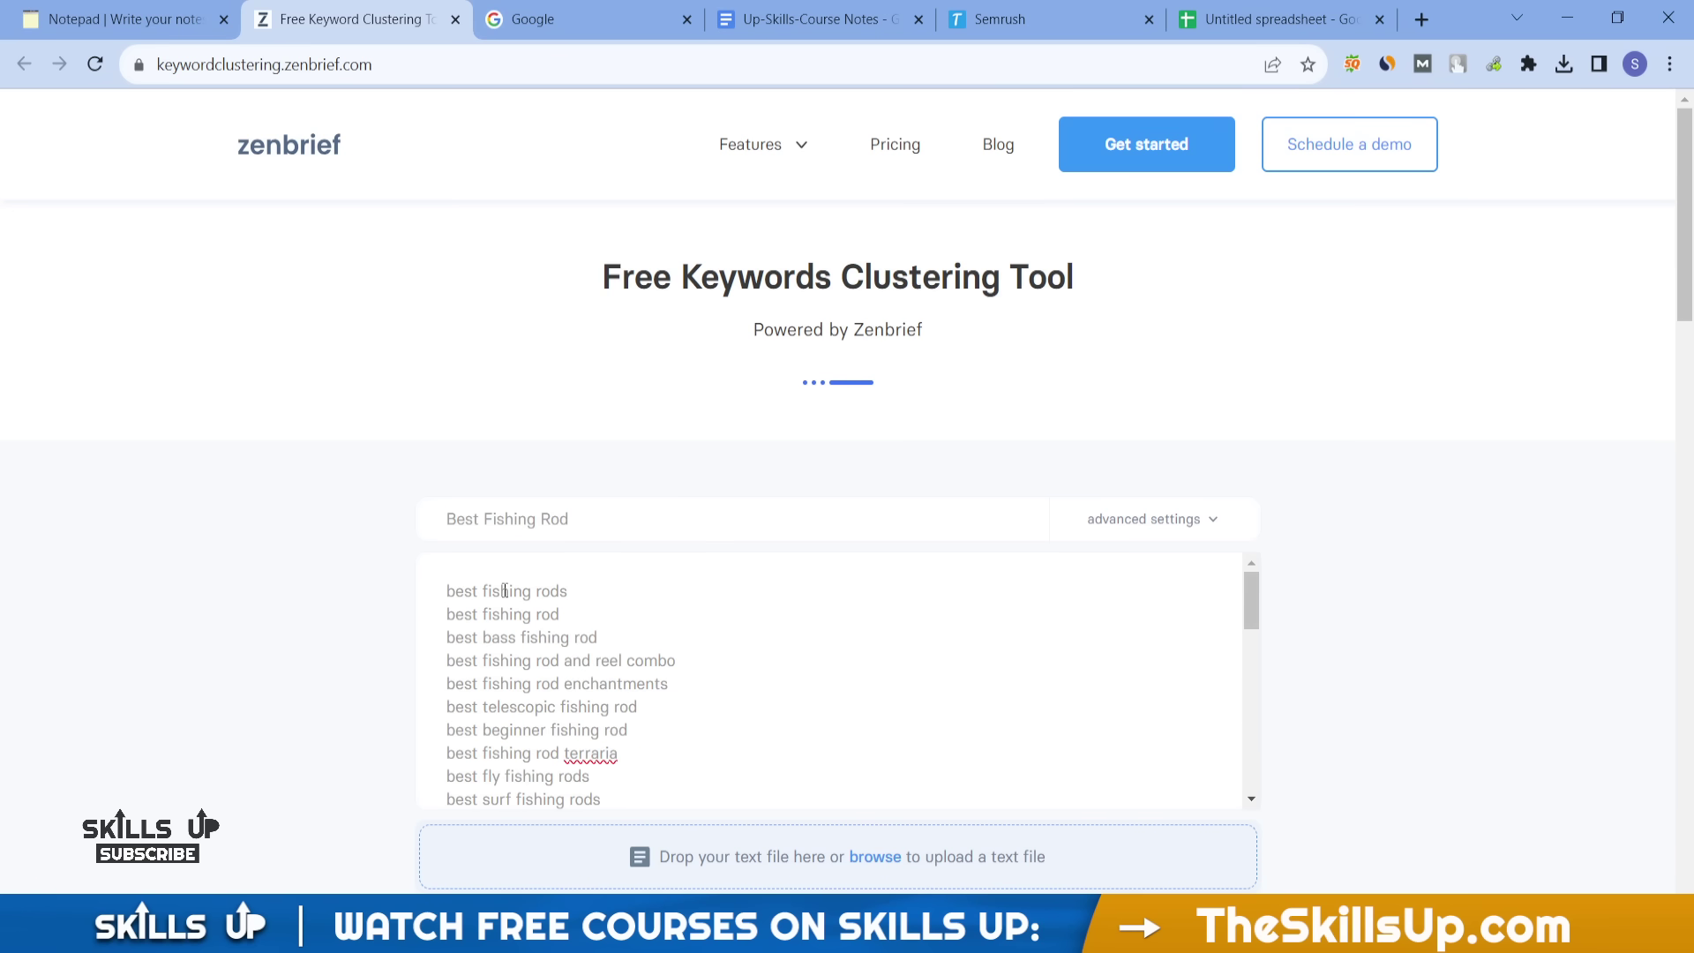
pyautogui.scroll(-4, 292, 677)
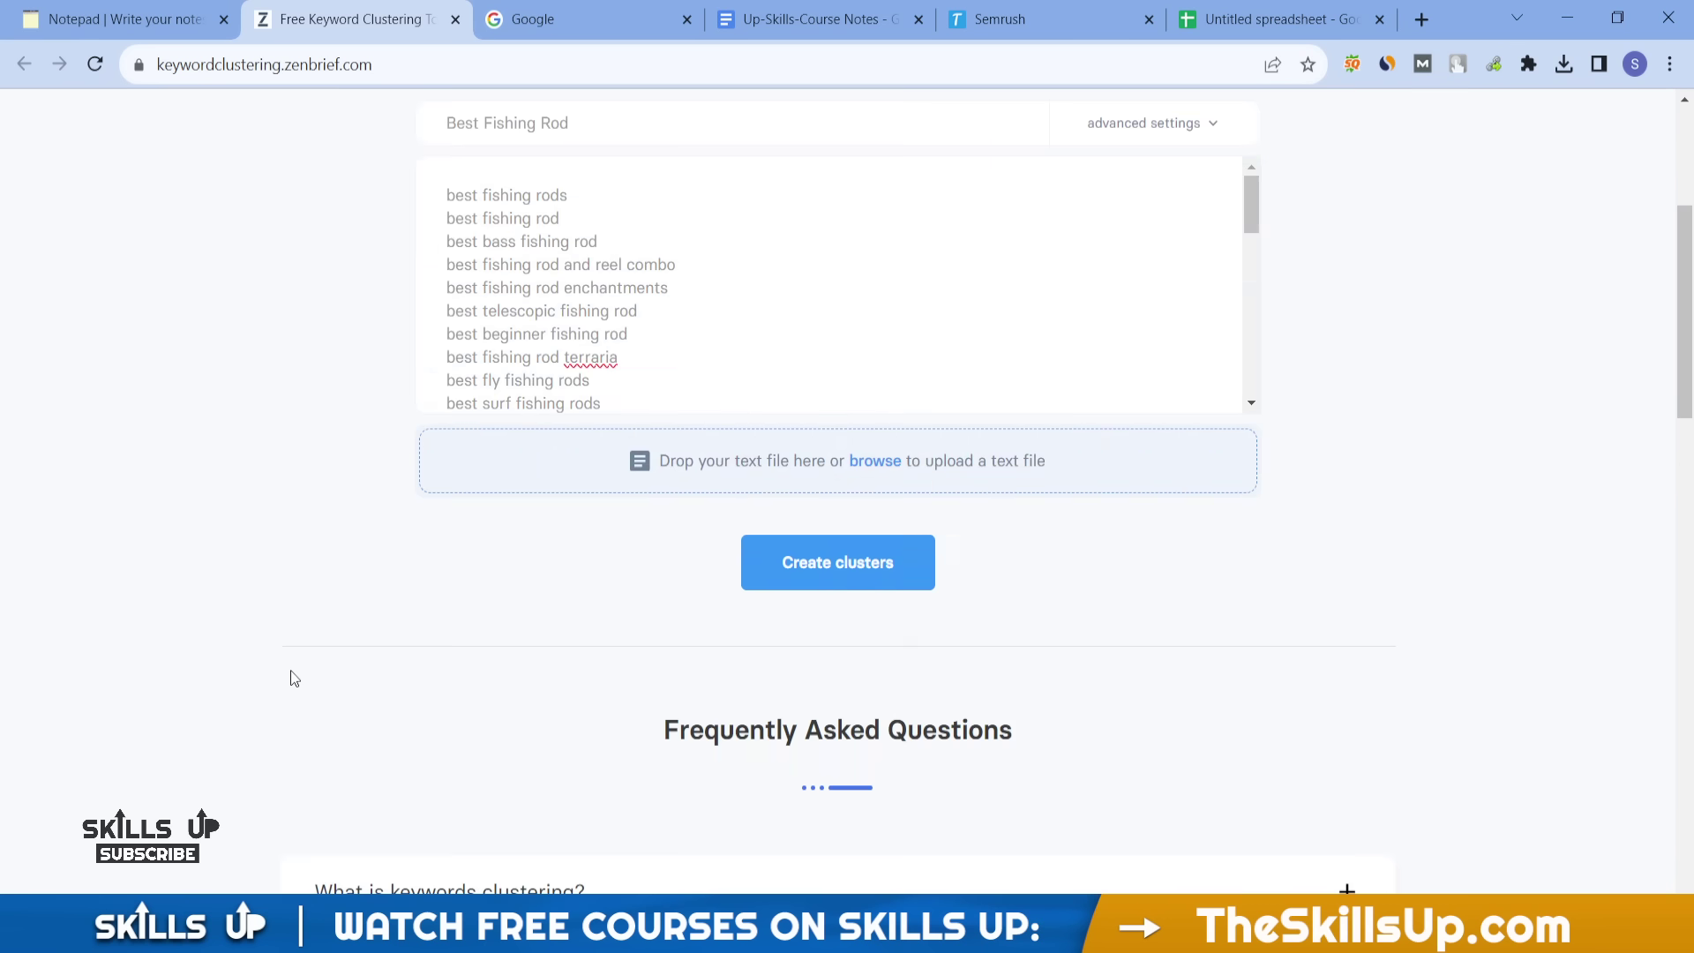
pyautogui.click(877, 578)
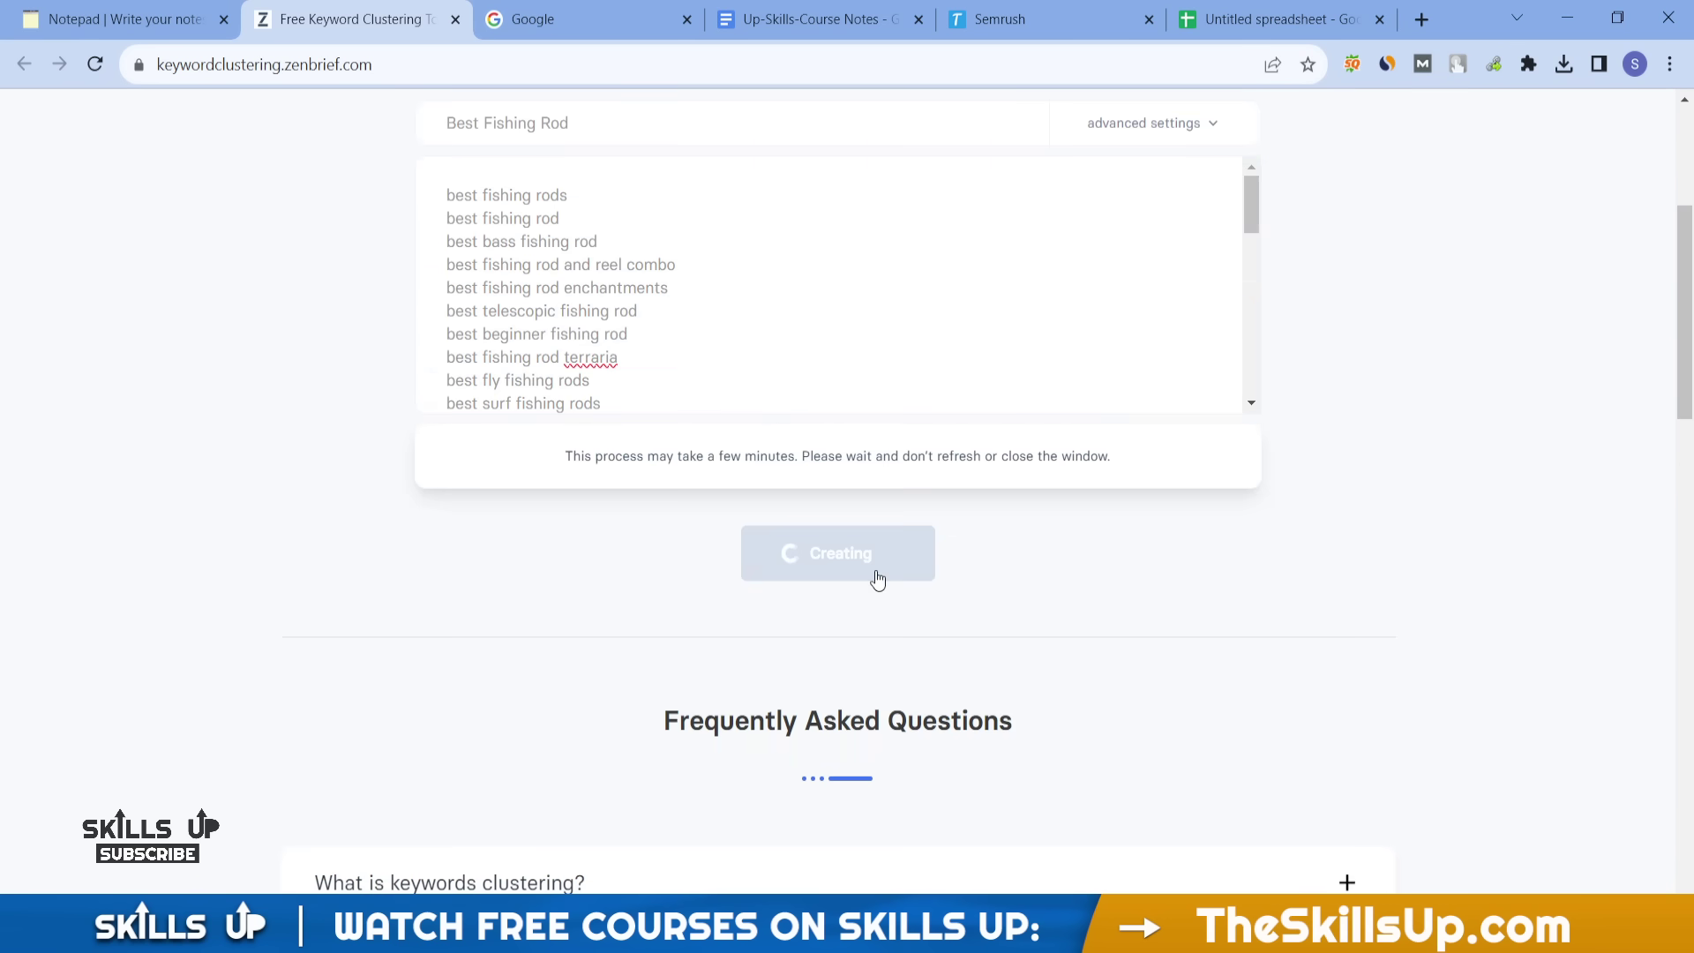
# - Examine the clustering results, including the summary figures and the keywords grouped under each topic
pyautogui.scroll(2, 404, 589)
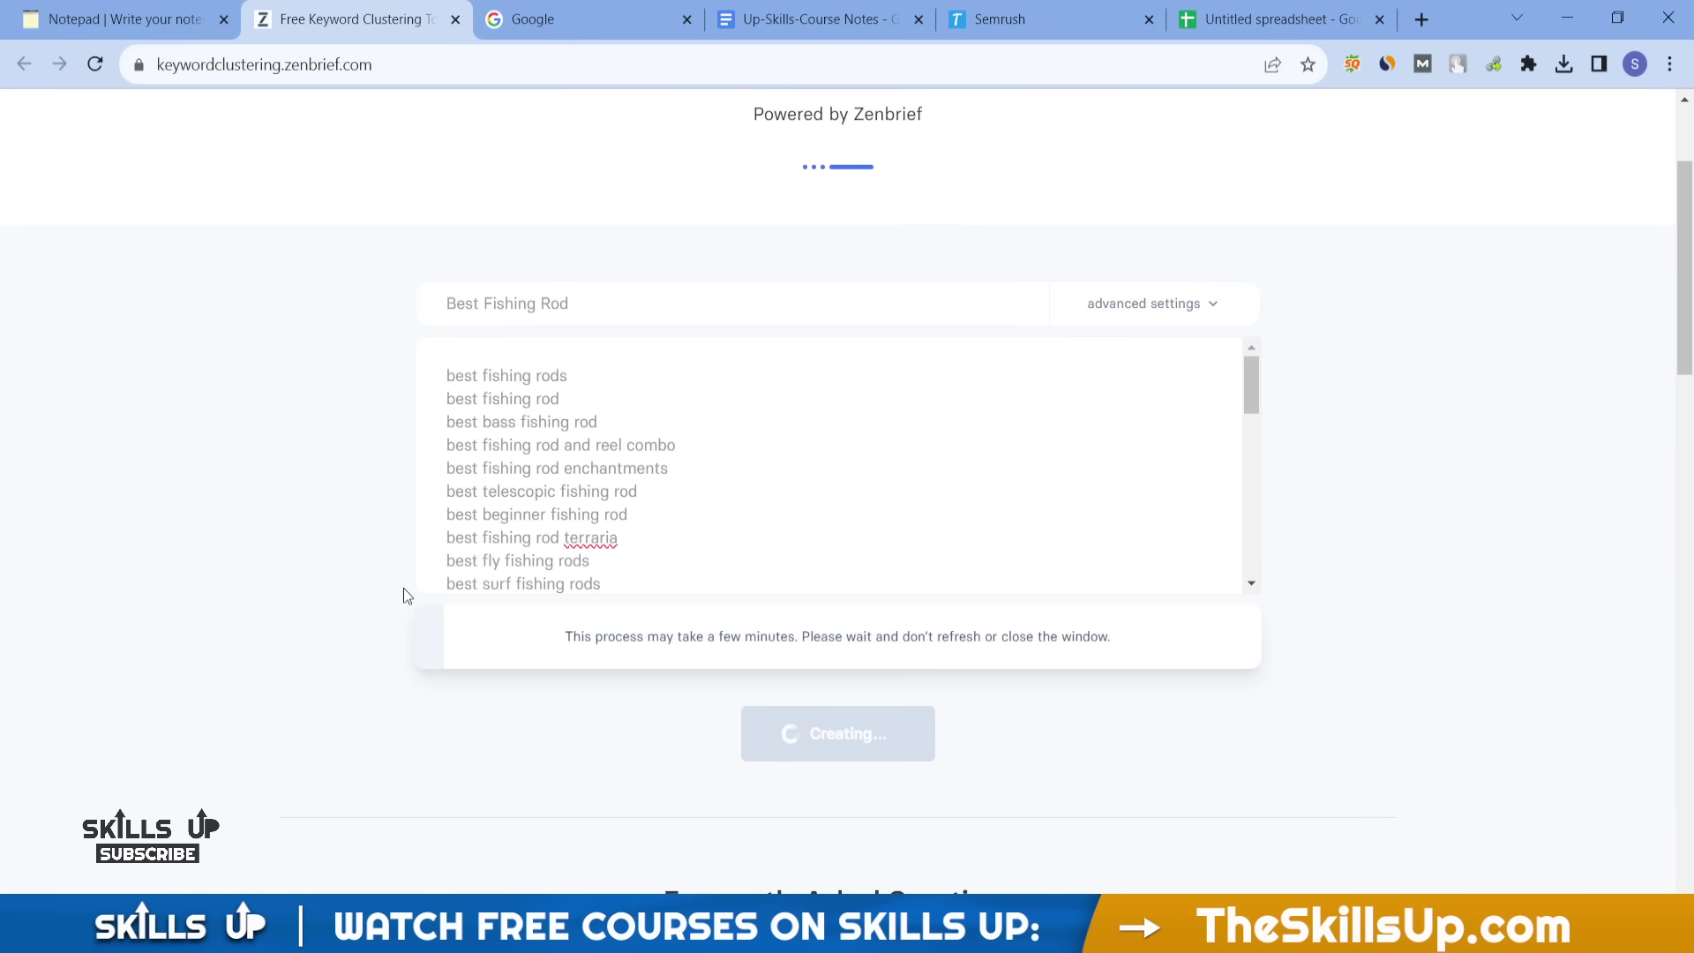
pyautogui.scroll(-6, 1029, 730)
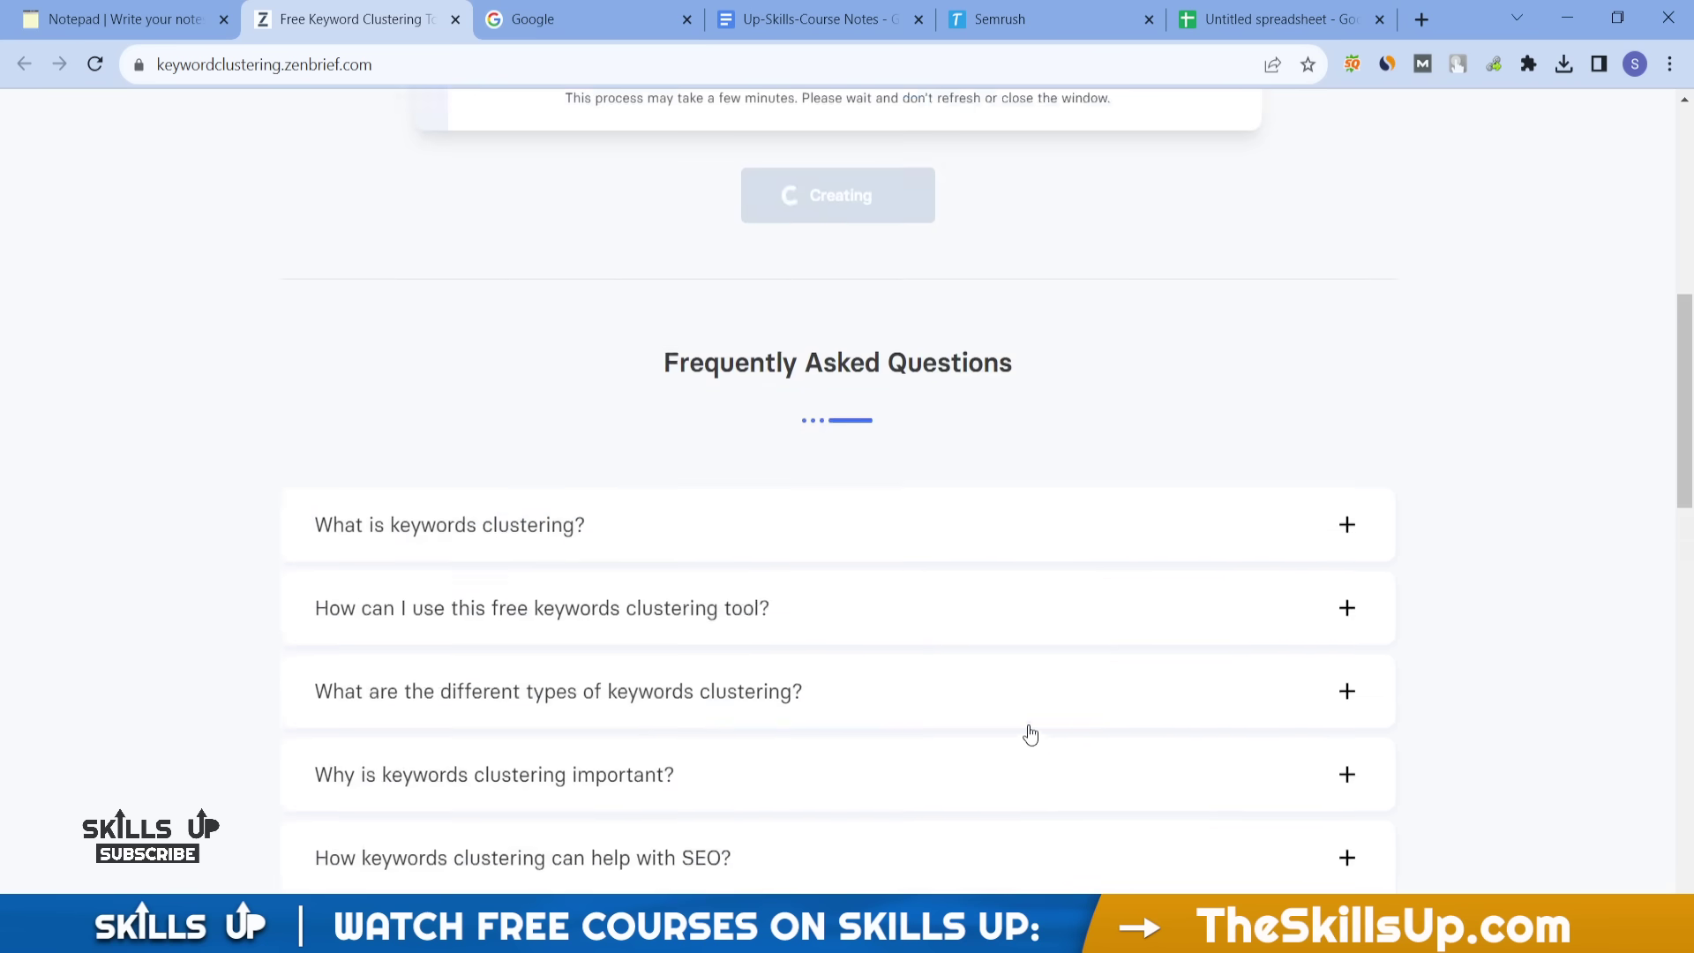
pyautogui.scroll(5, 1029, 731)
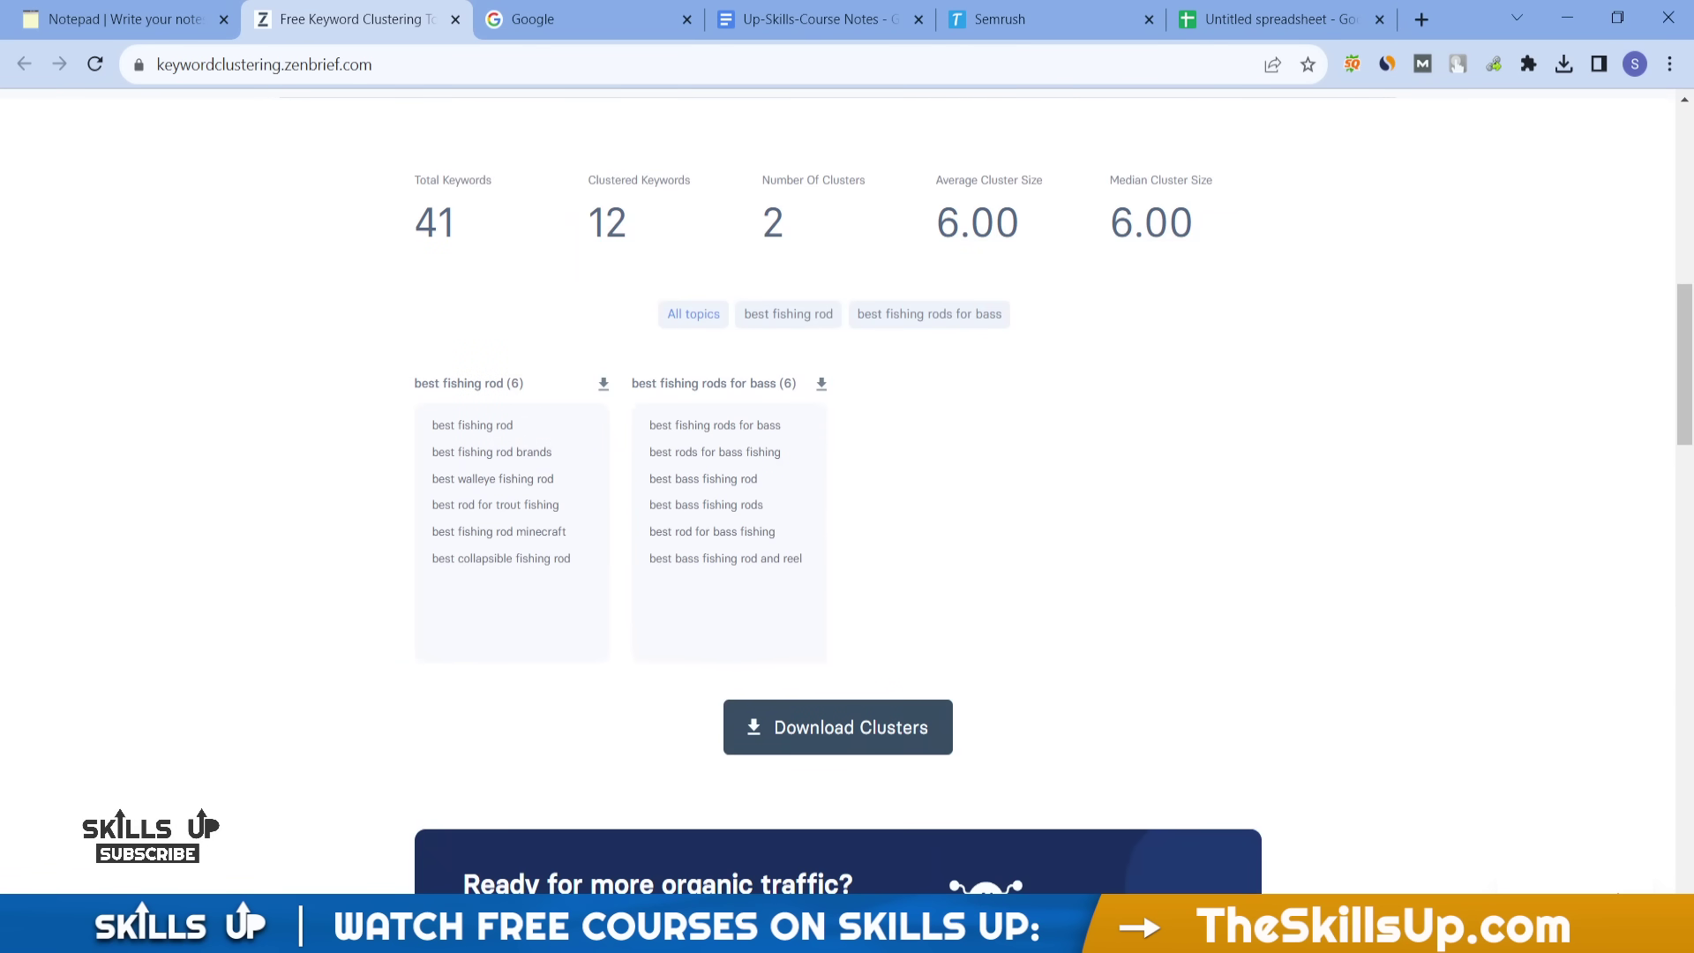
pyautogui.scroll(7, 1063, 393)
pyautogui.scroll(-16, 1063, 392)
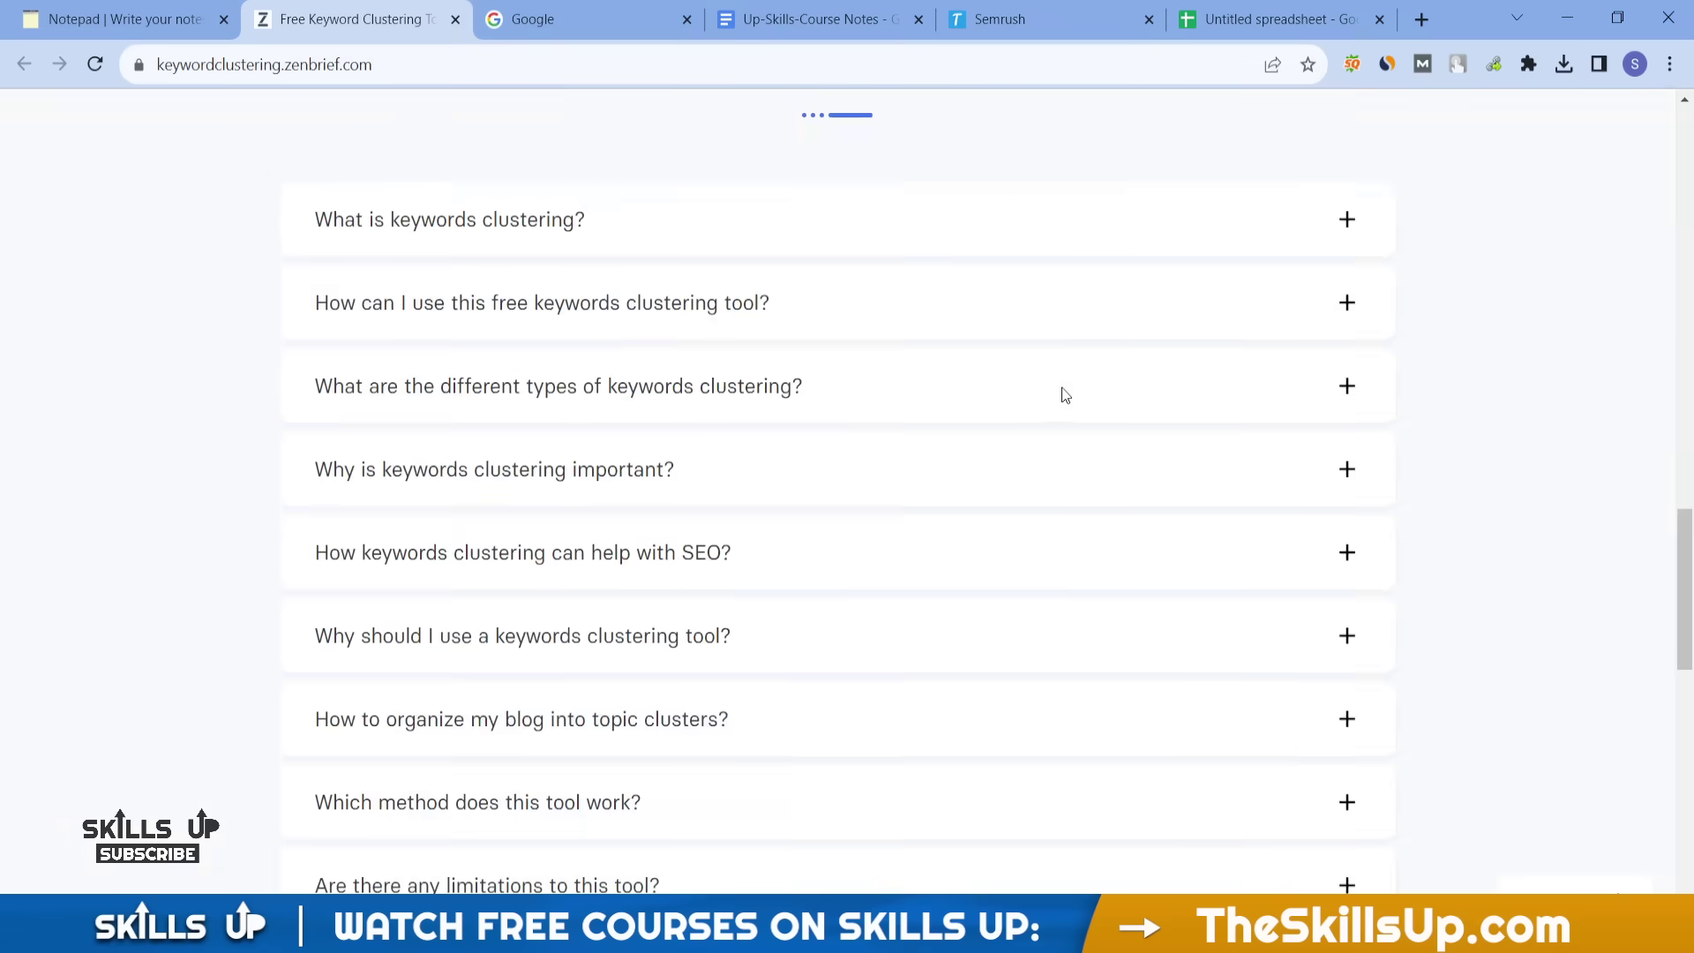
pyautogui.scroll(10, 1065, 394)
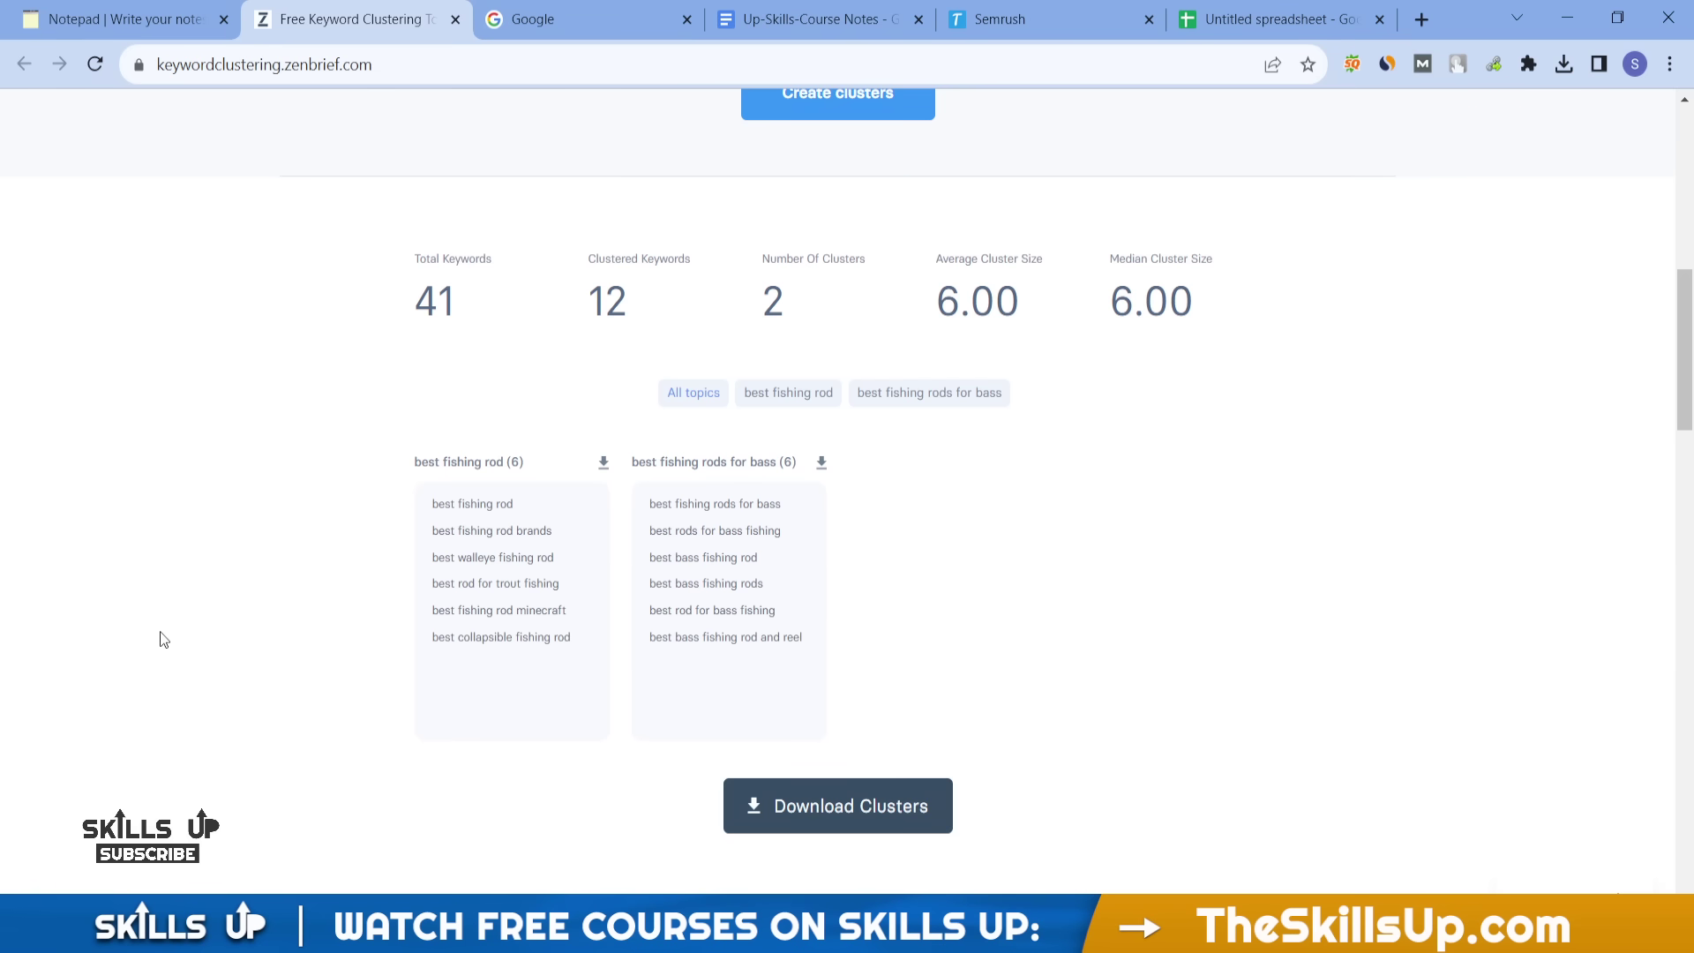
pyautogui.hotkey('ctrl', '+')
pyautogui.hotkey('ctrl', '+')
pyautogui.hotkey('ctrl', '+')
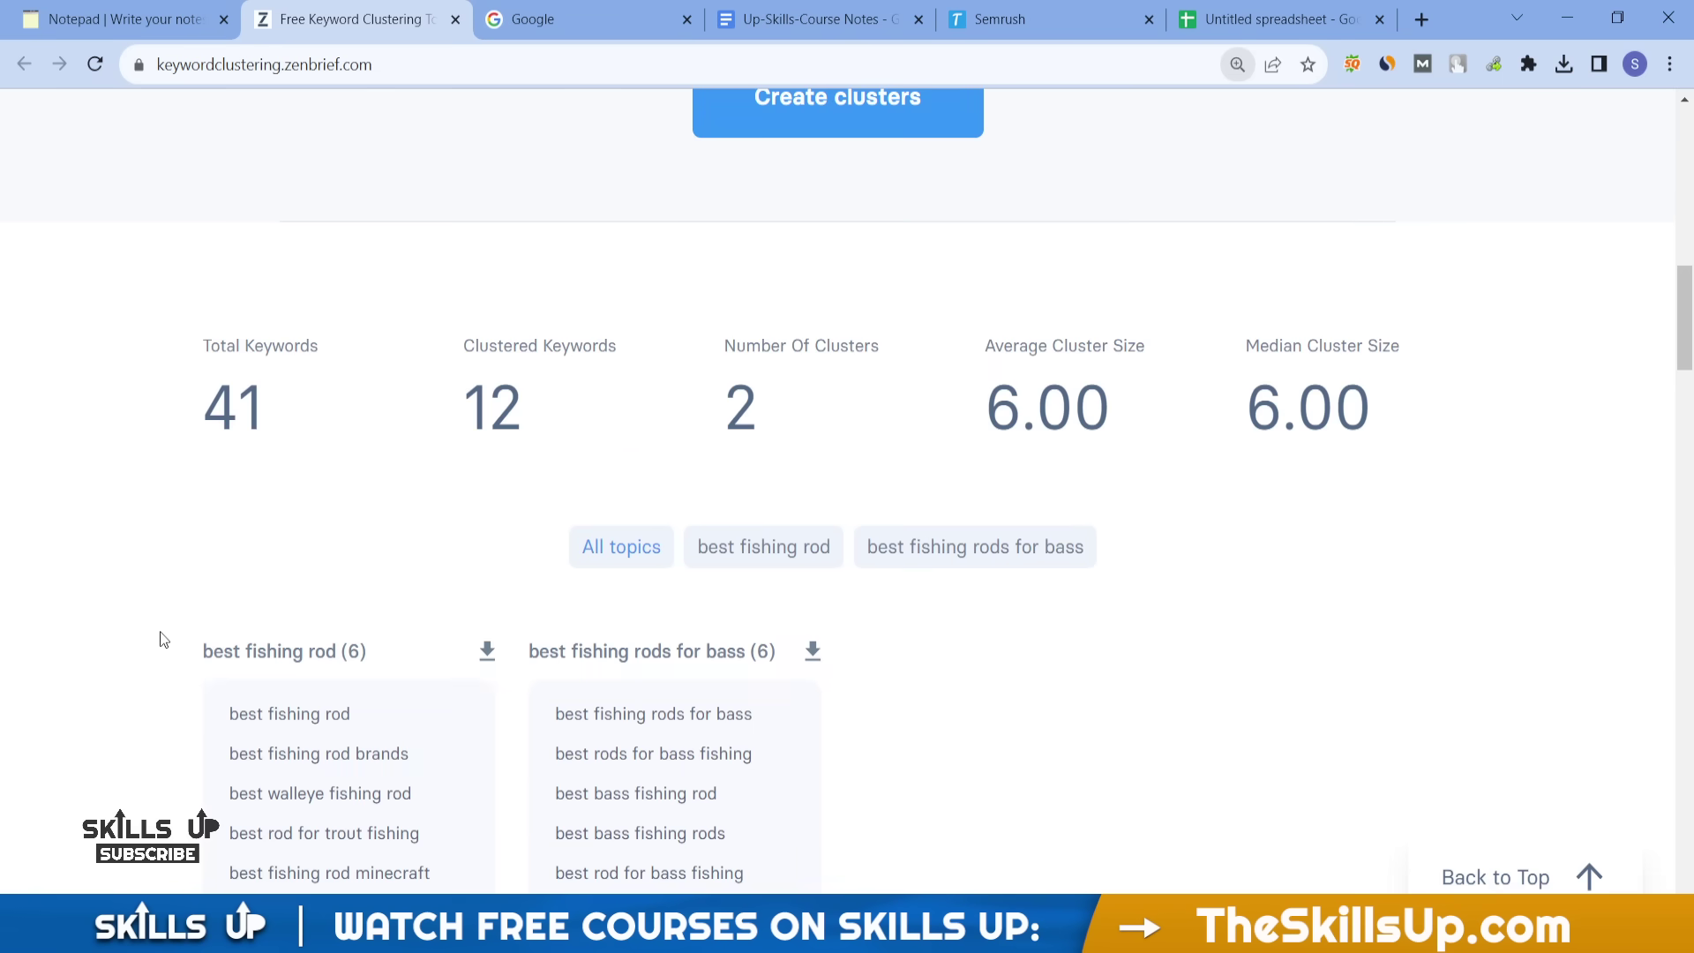
pyautogui.scroll(-2, 163, 639)
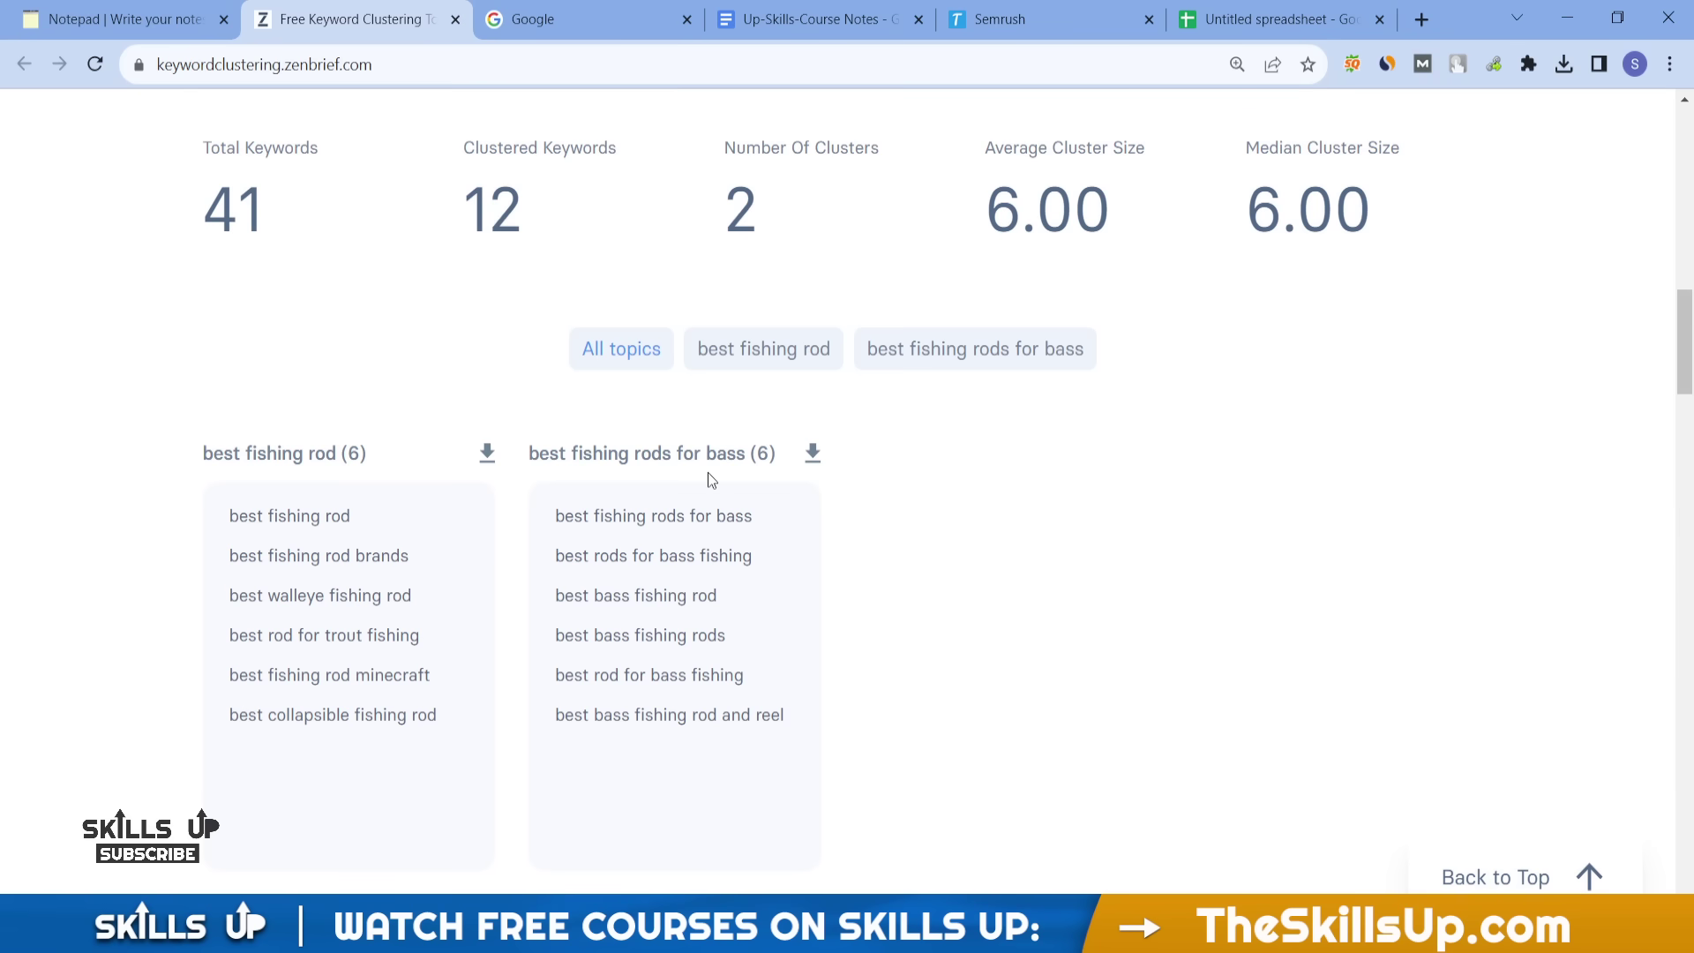
pyautogui.scroll(10, 707, 476)
pyautogui.hotkey('ctrl', '-')
pyautogui.hotkey('ctrl', '-')
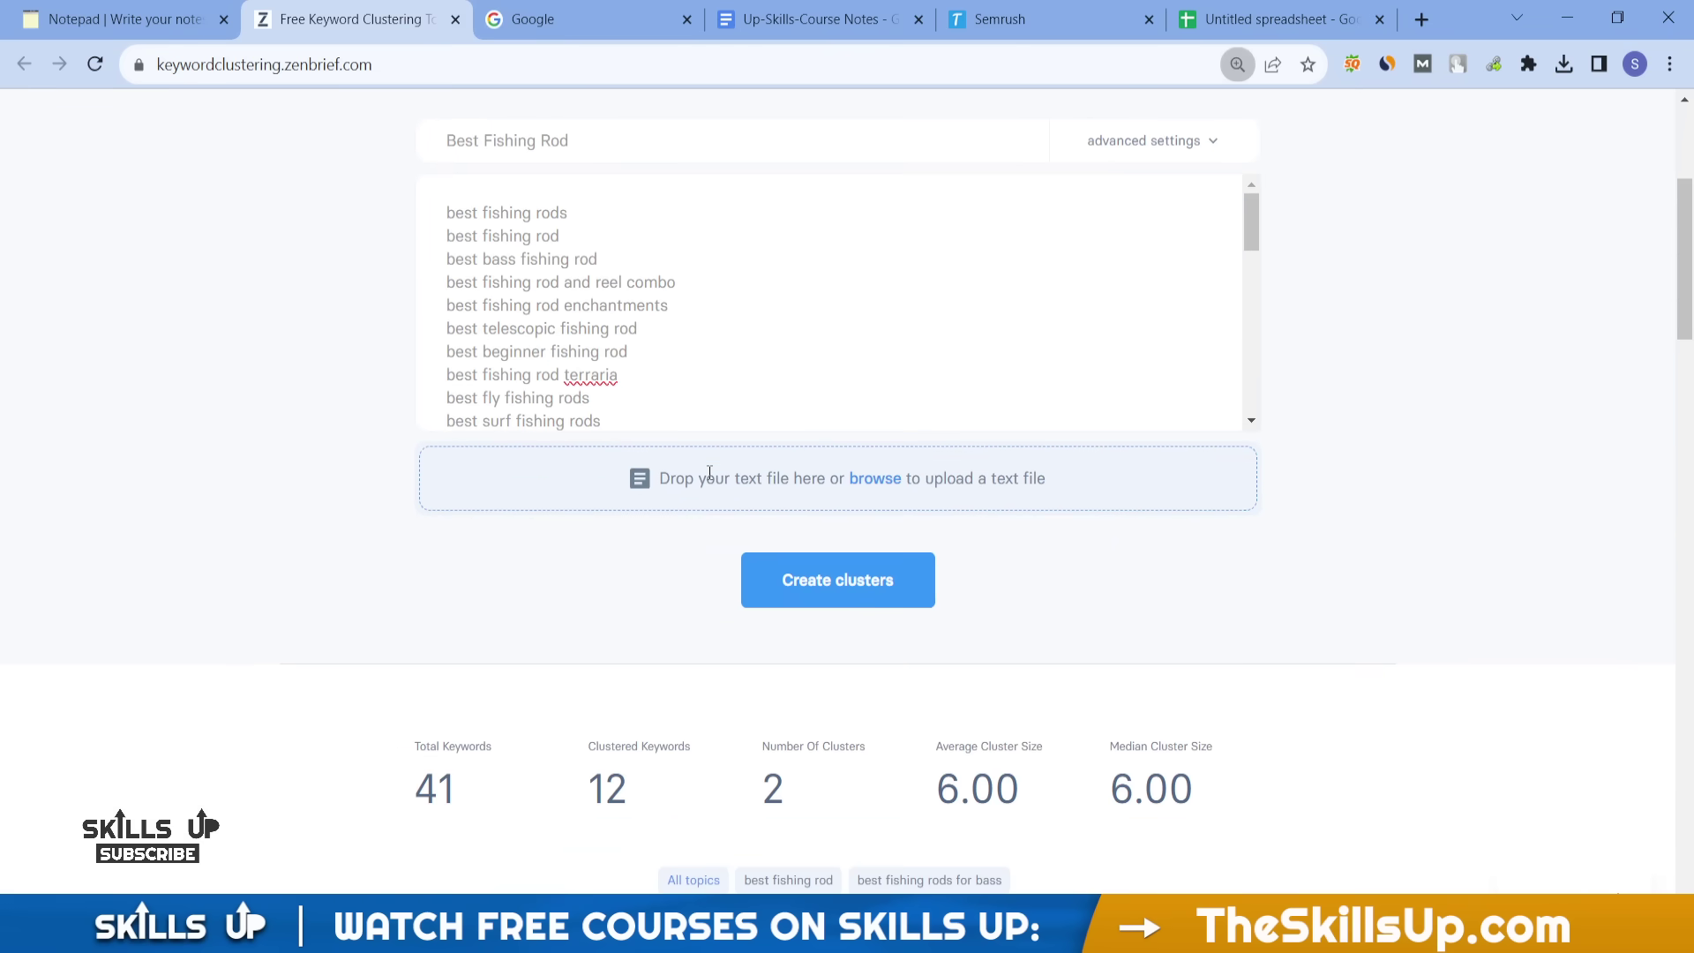
# - Switch to the untitled Google Sheets spreadsheet and copy the keywords in A1:A100
pyautogui.click(1279, 18)
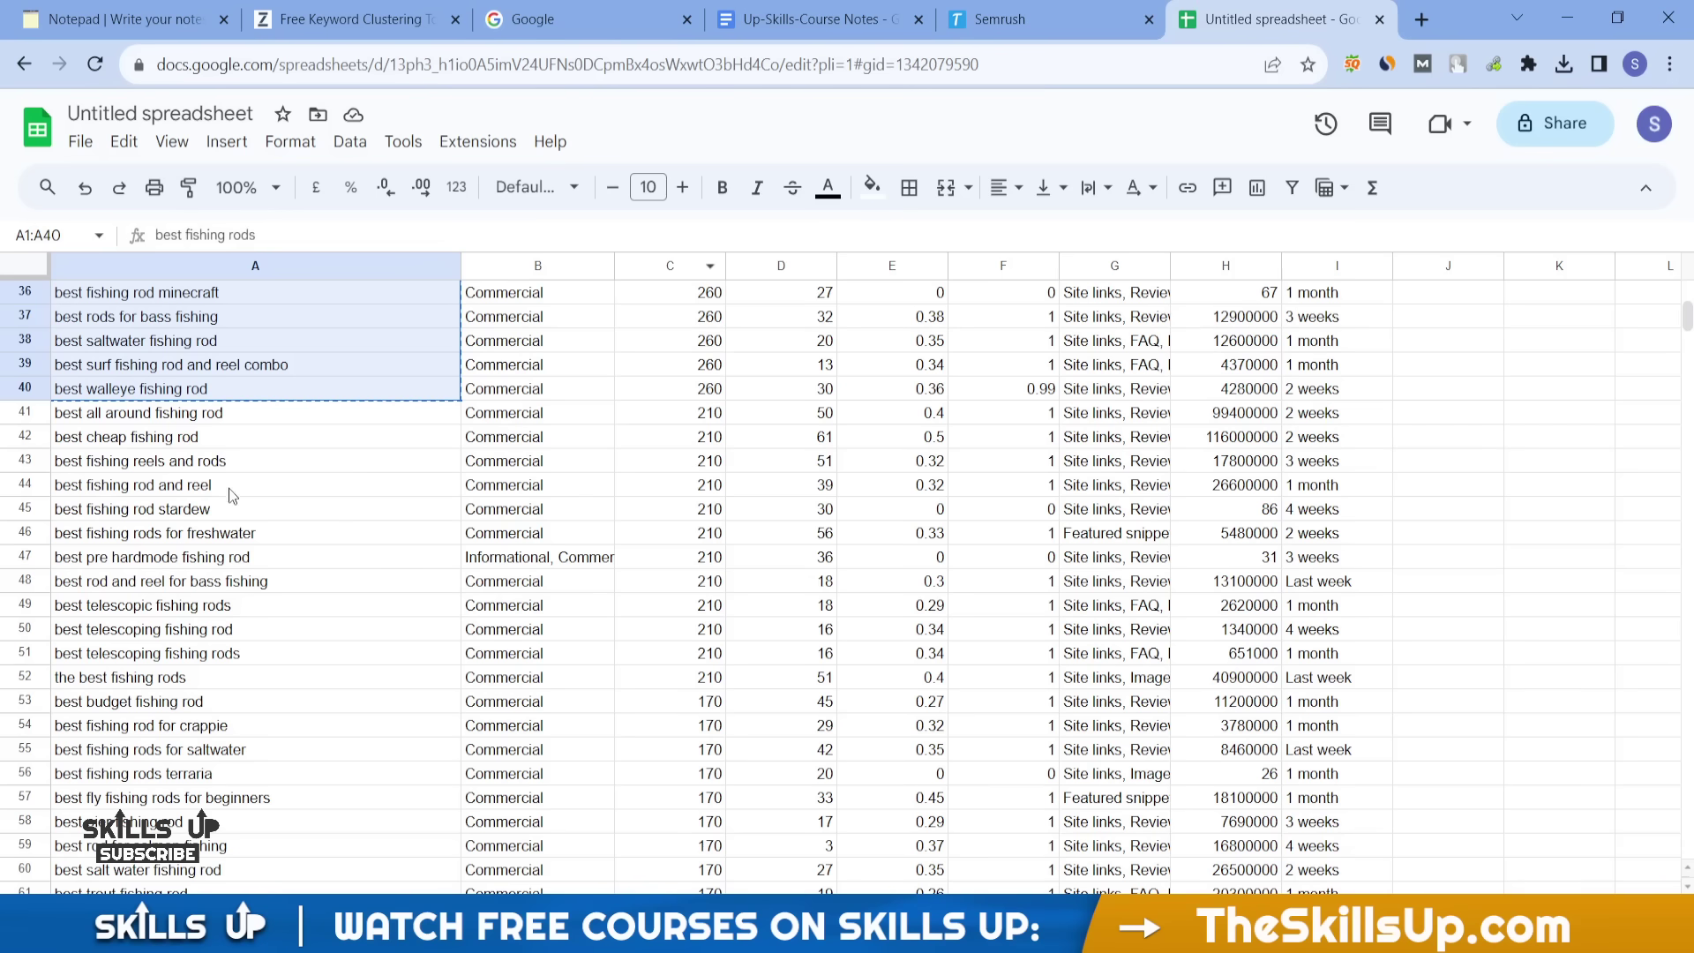
pyautogui.click(437, 413)
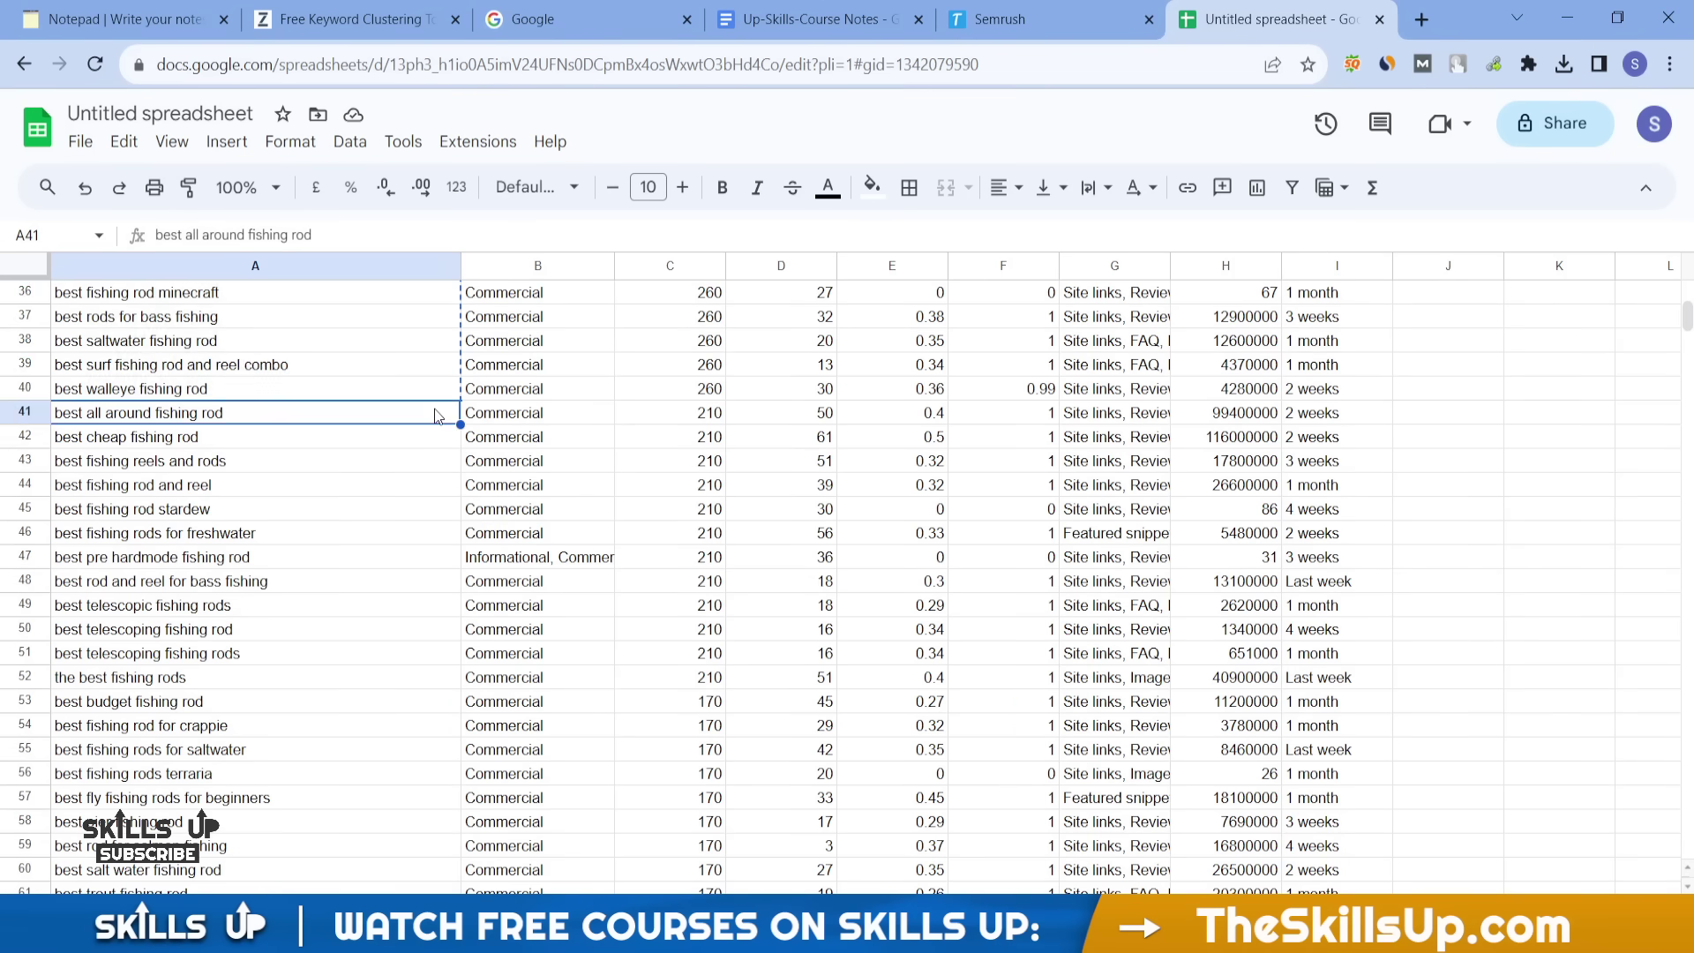
pyautogui.scroll(12, 414, 413)
pyautogui.moveTo(157, 295); pyautogui.dragTo(188, 515)
pyautogui.rightClick(188, 515)
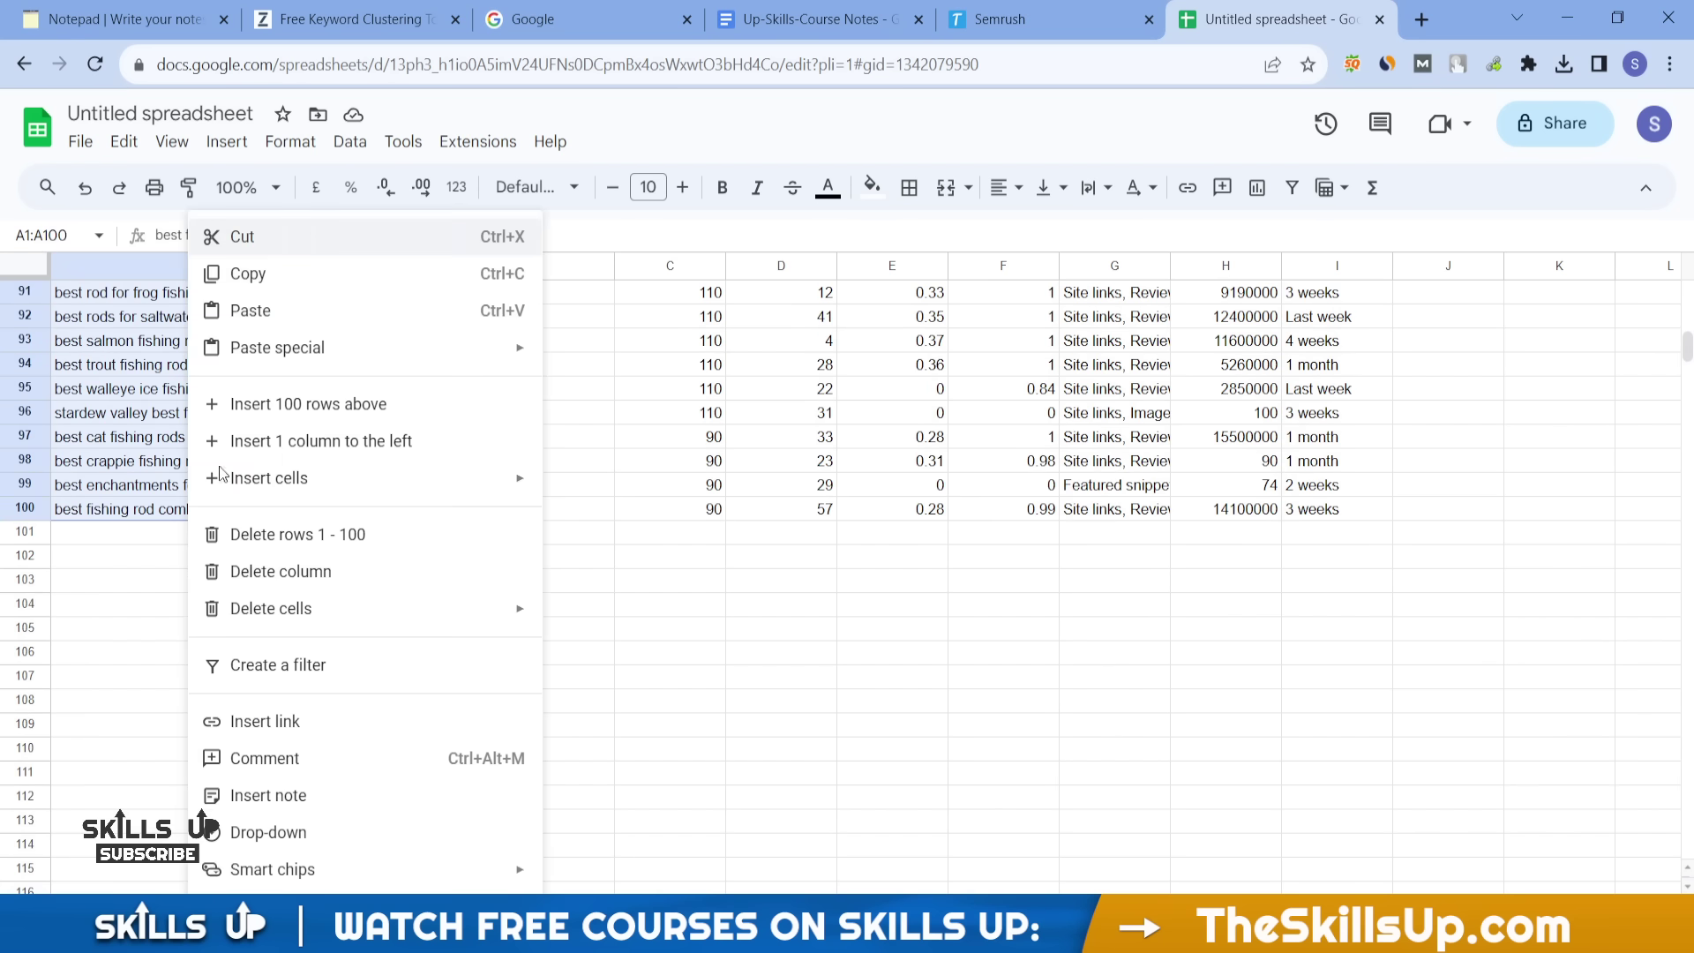
pyautogui.click(267, 276)
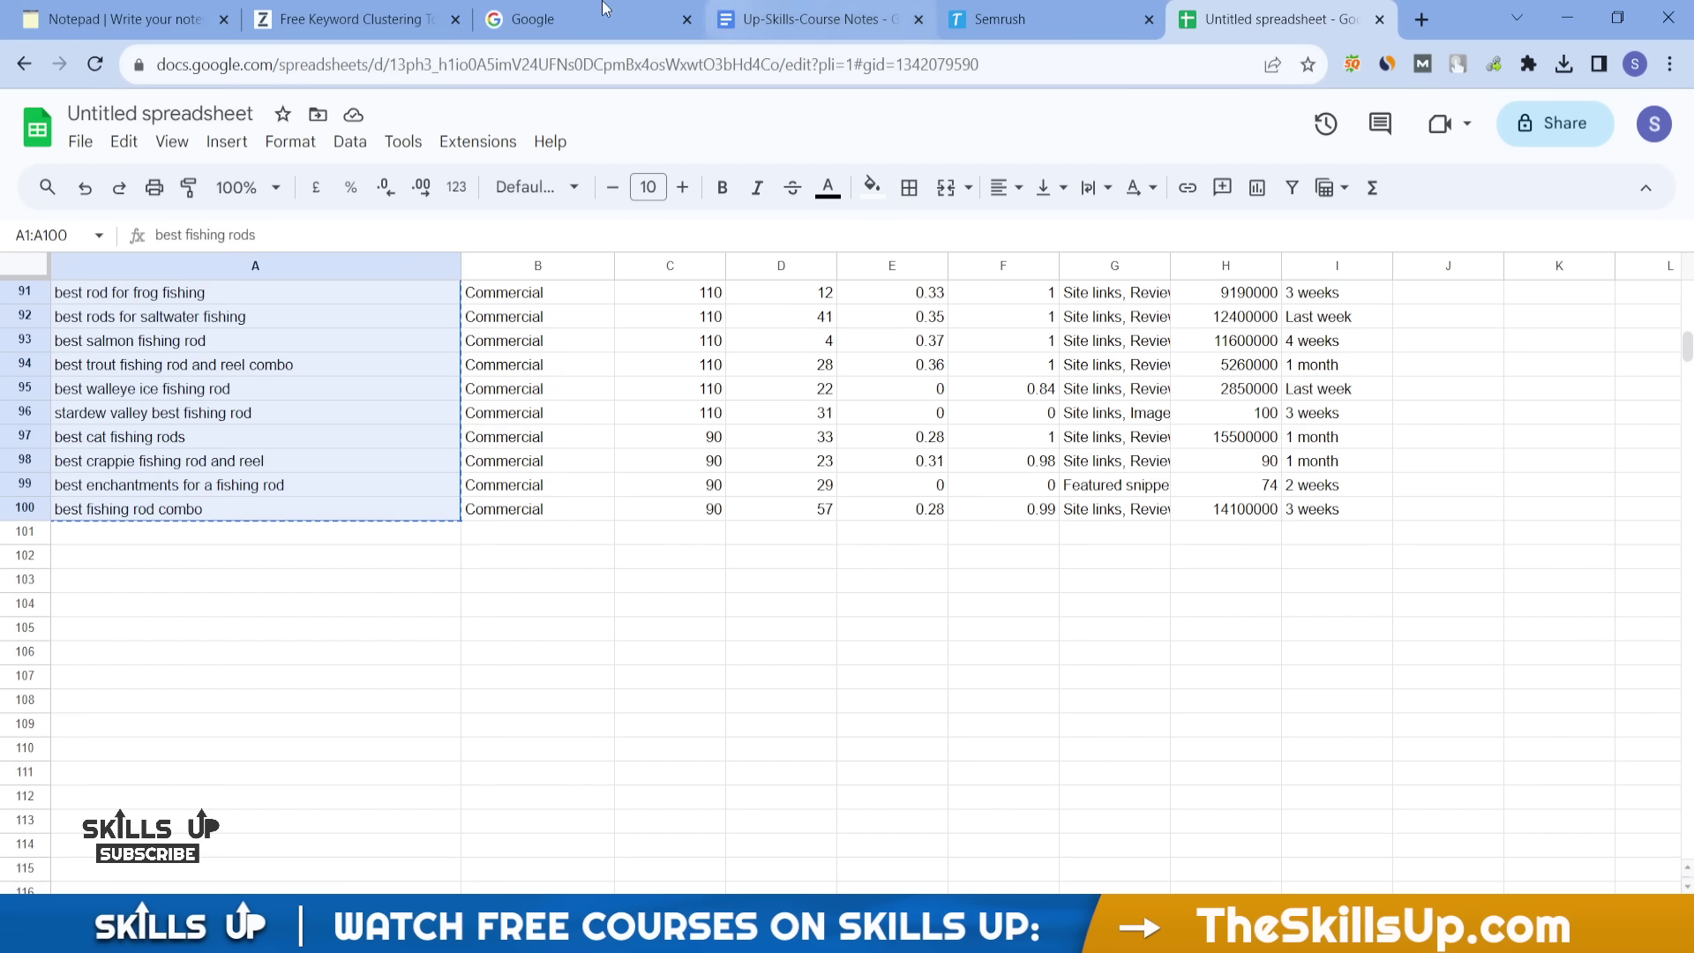
# - Replace the keyword list in ZenBrief with the copied keywords and create the clusters again
pyautogui.click(351, 19)
pyautogui.scroll(5, 383, 420)
pyautogui.scroll(-1, 383, 420)
pyautogui.click(547, 553)
pyautogui.hotkey('ctrl', 'a')
pyautogui.hotkey('ctrl', 'v')
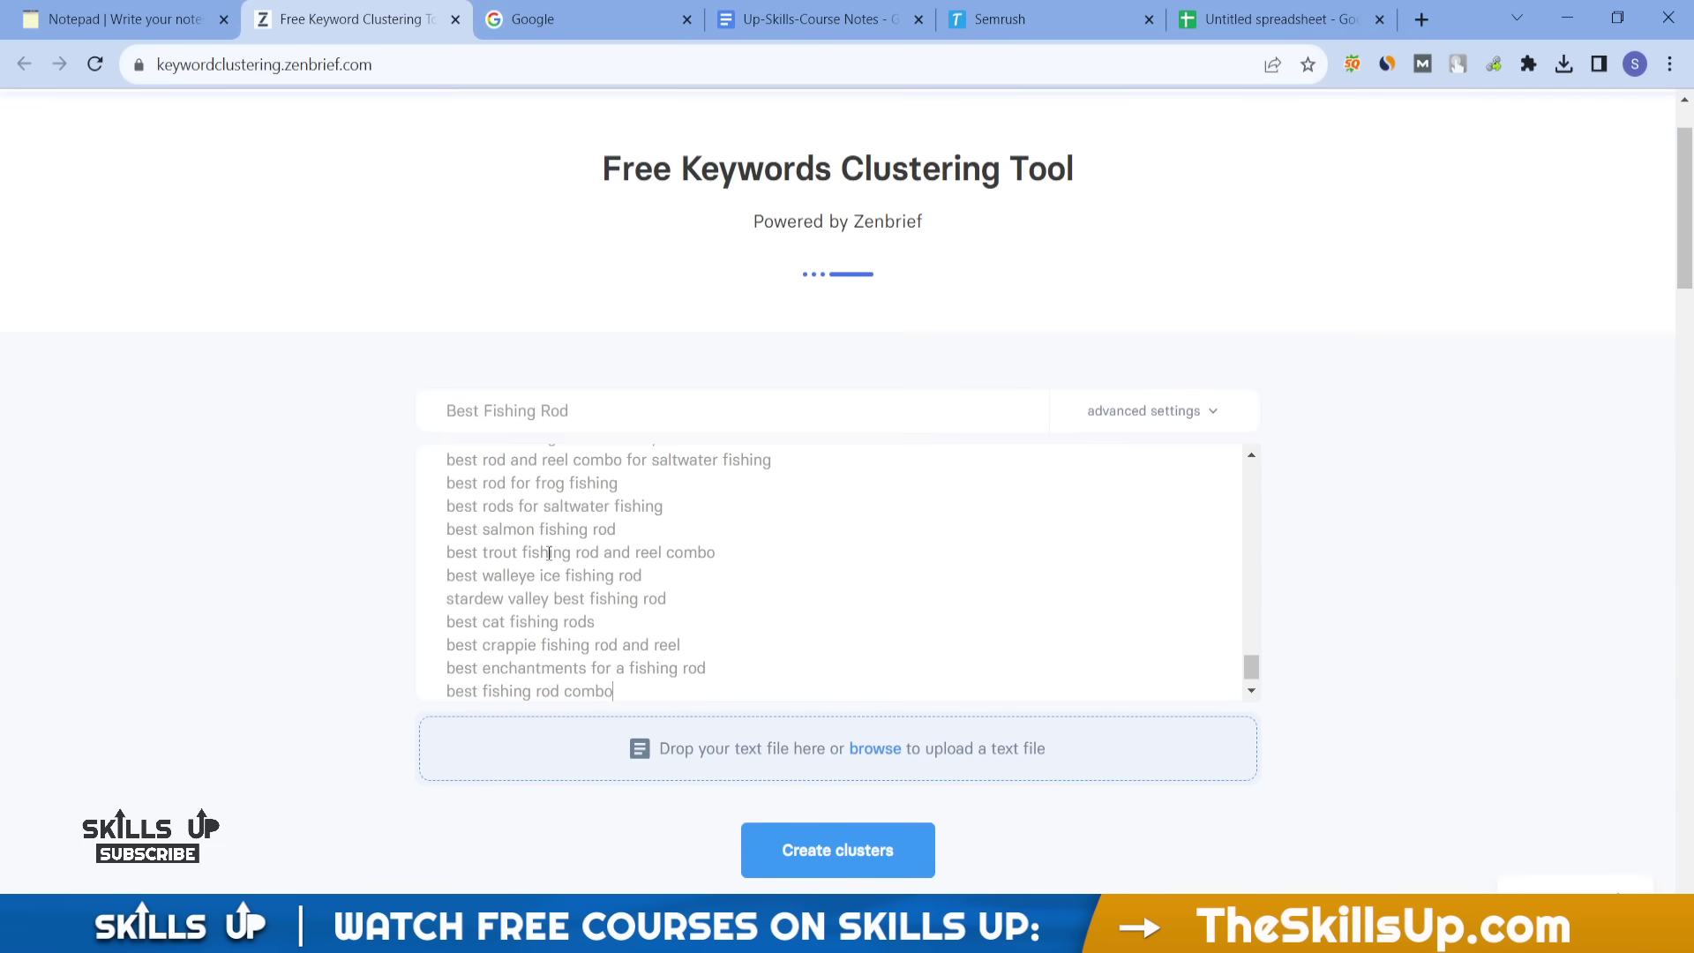
pyautogui.click(862, 854)
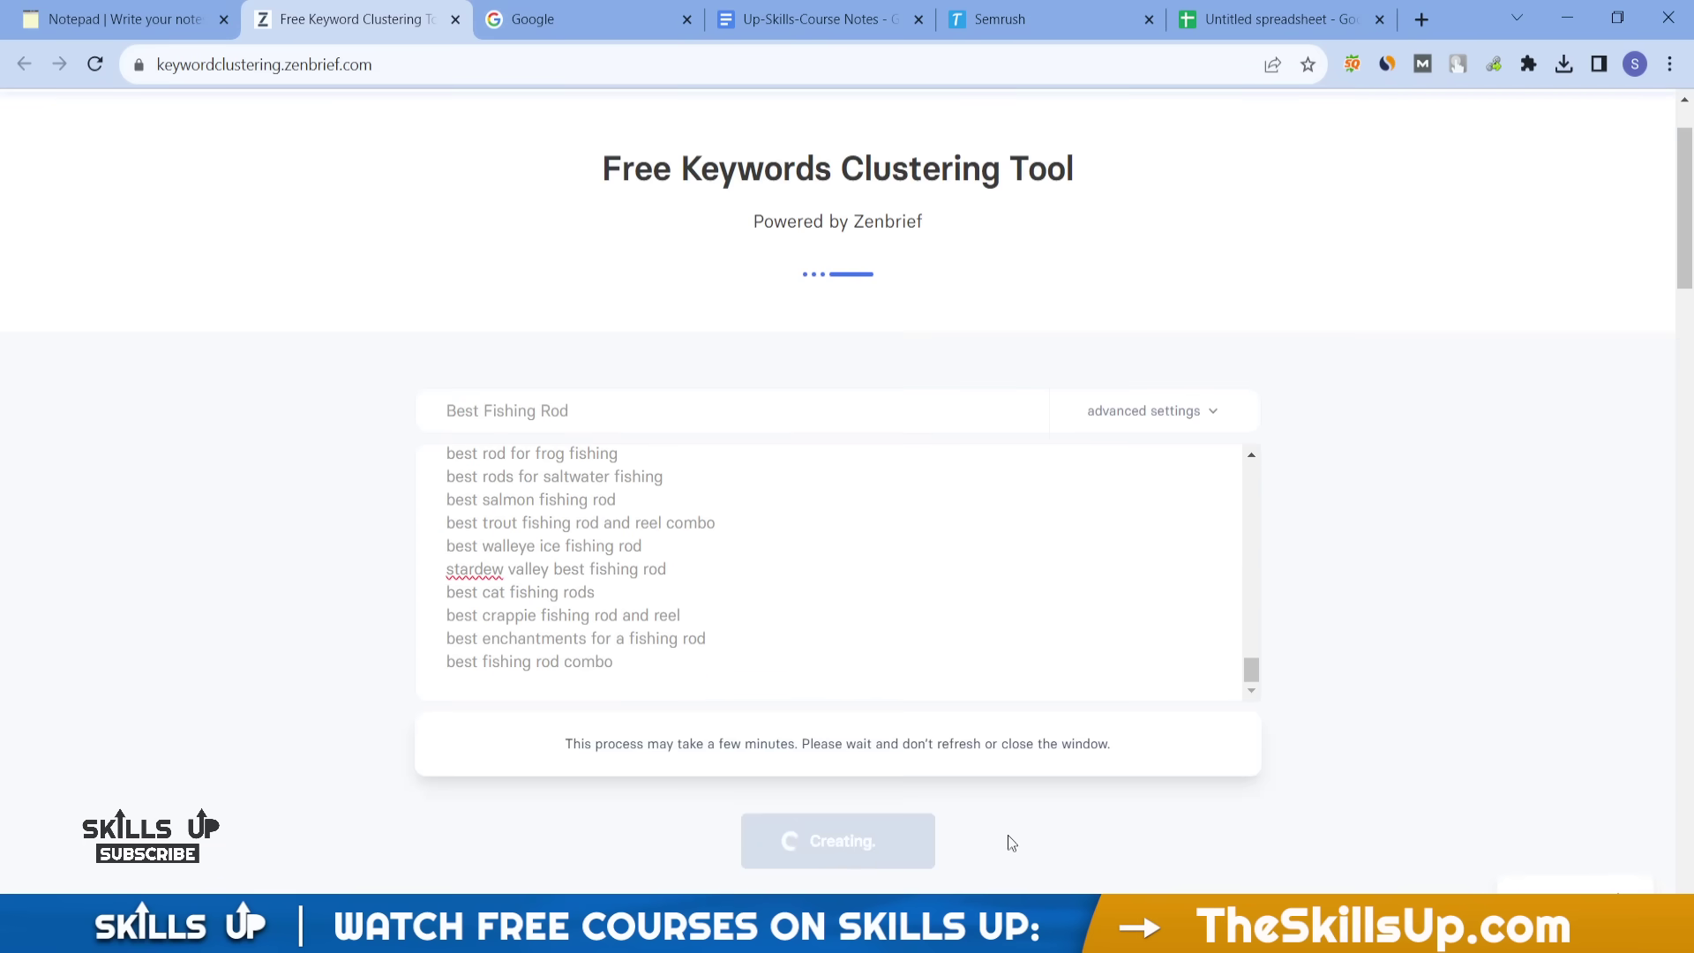
# - Examine the newly generated keyword clusters and expand the results to show the remaining ones
pyautogui.scroll(-8, 1142, 831)
pyautogui.scroll(3, 1141, 831)
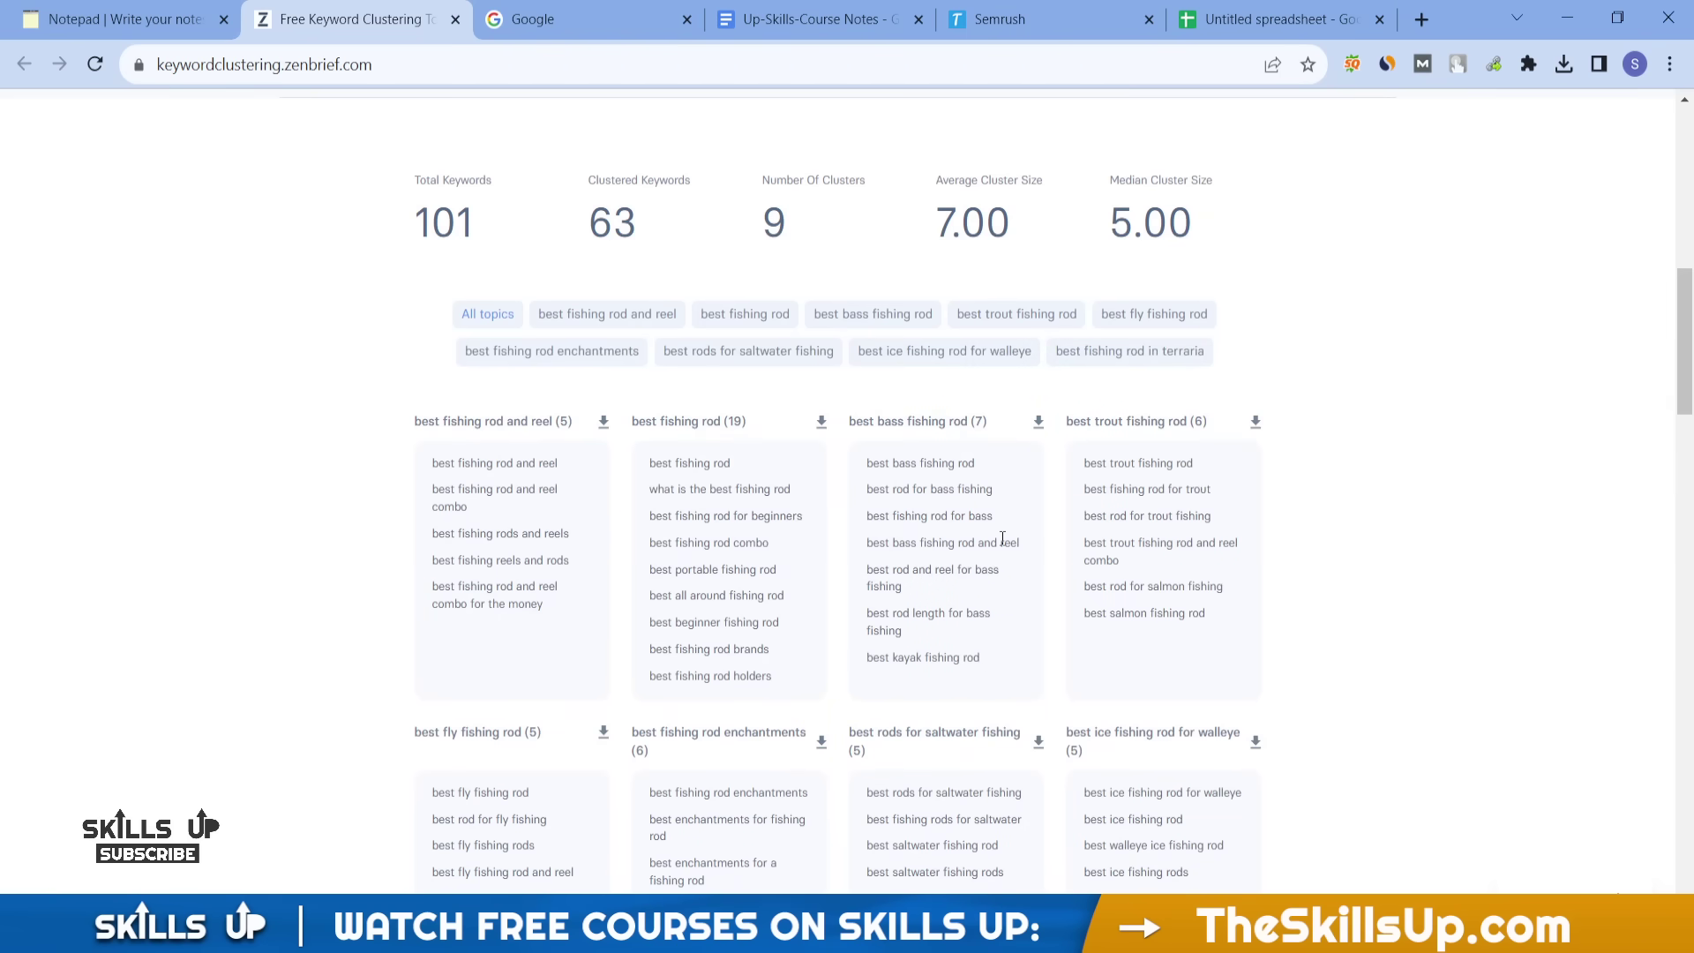
pyautogui.scroll(-5, 1002, 538)
pyautogui.scroll(3, 1002, 540)
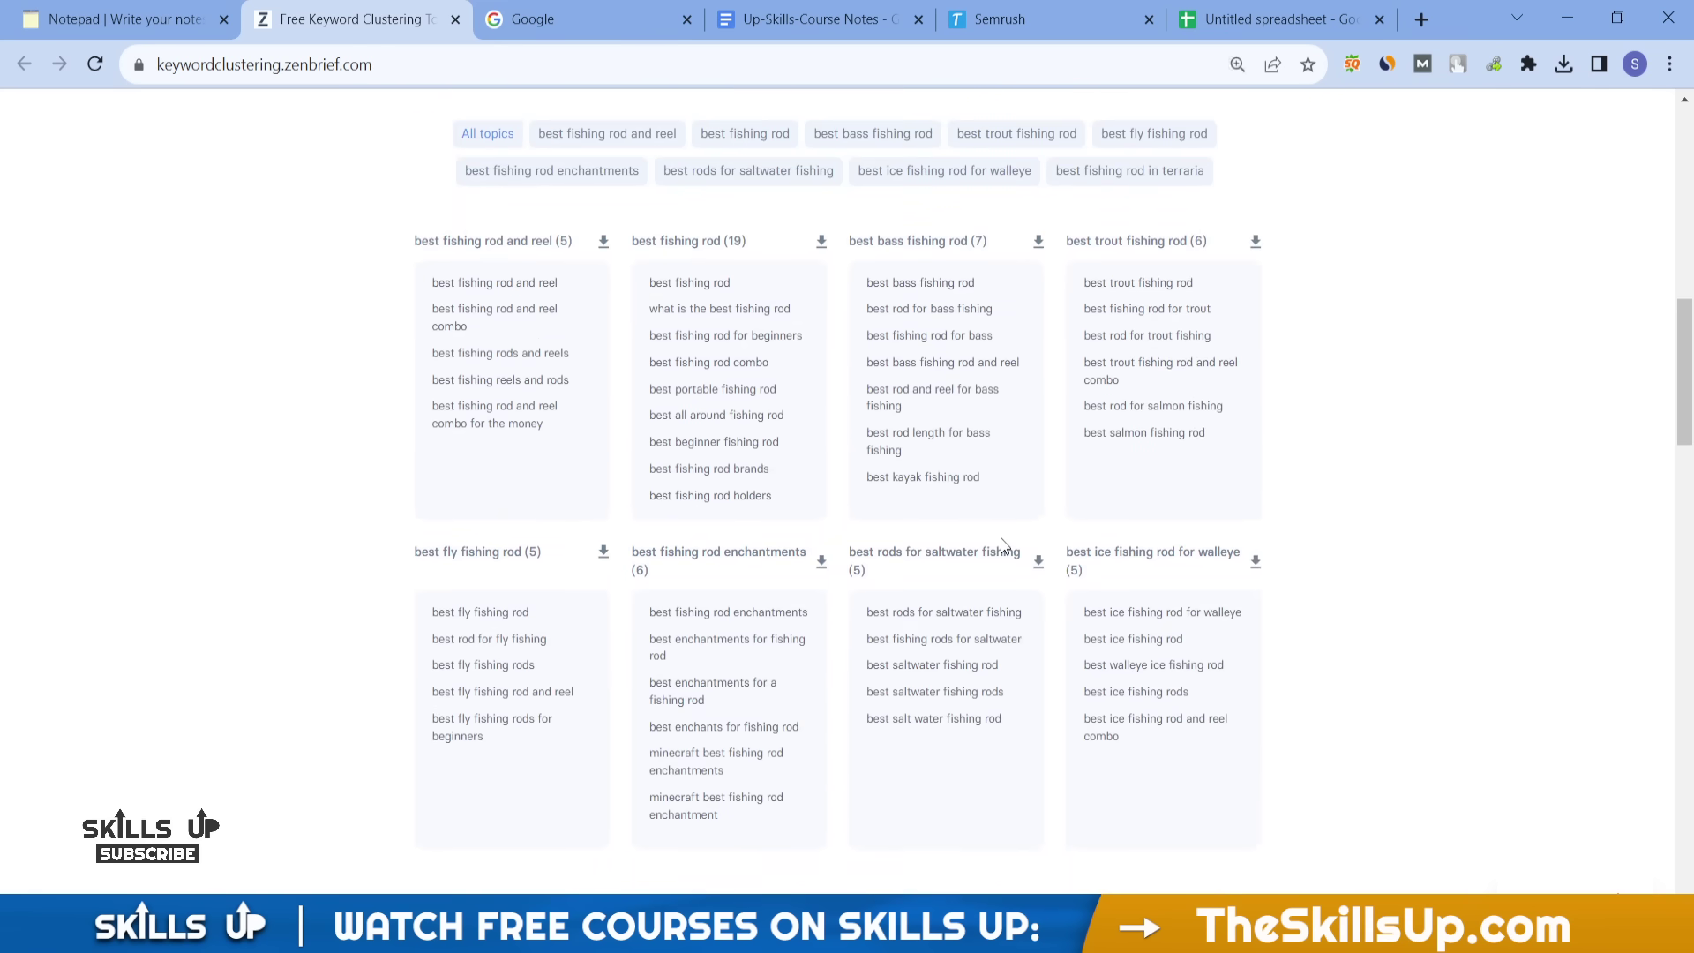
pyautogui.hotkey('ctrl', '+')
pyautogui.hotkey('ctrl', '+')
pyautogui.hotkey('ctrl', '+')
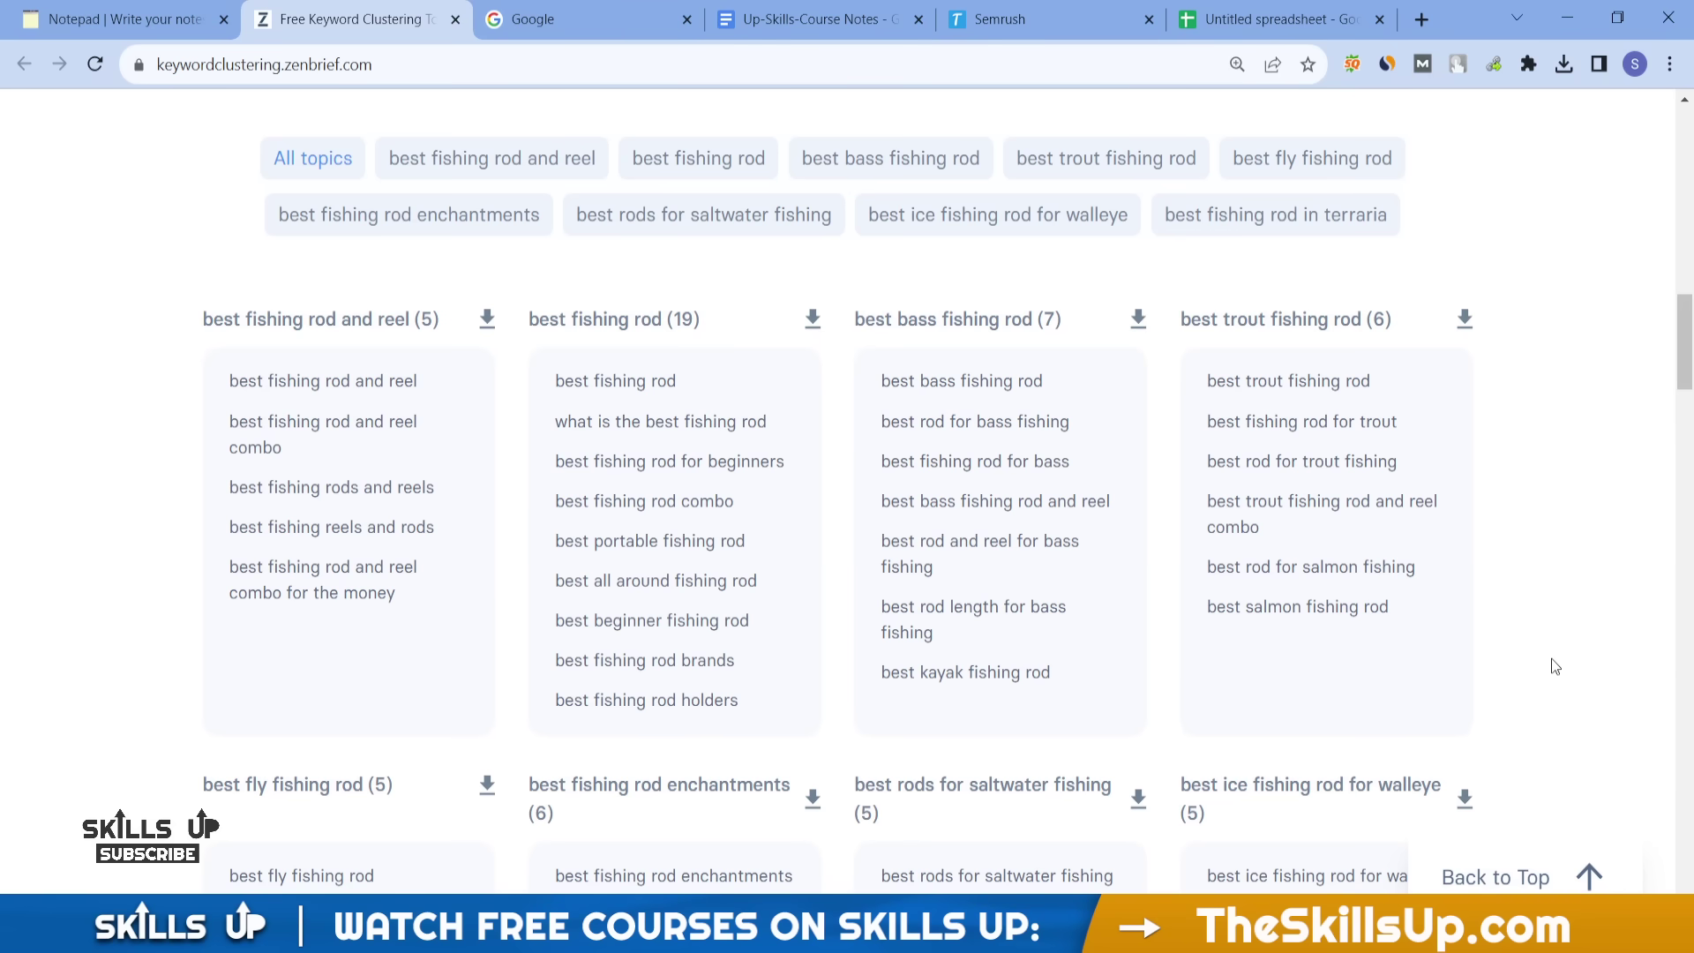
pyautogui.scroll(-5, 1551, 661)
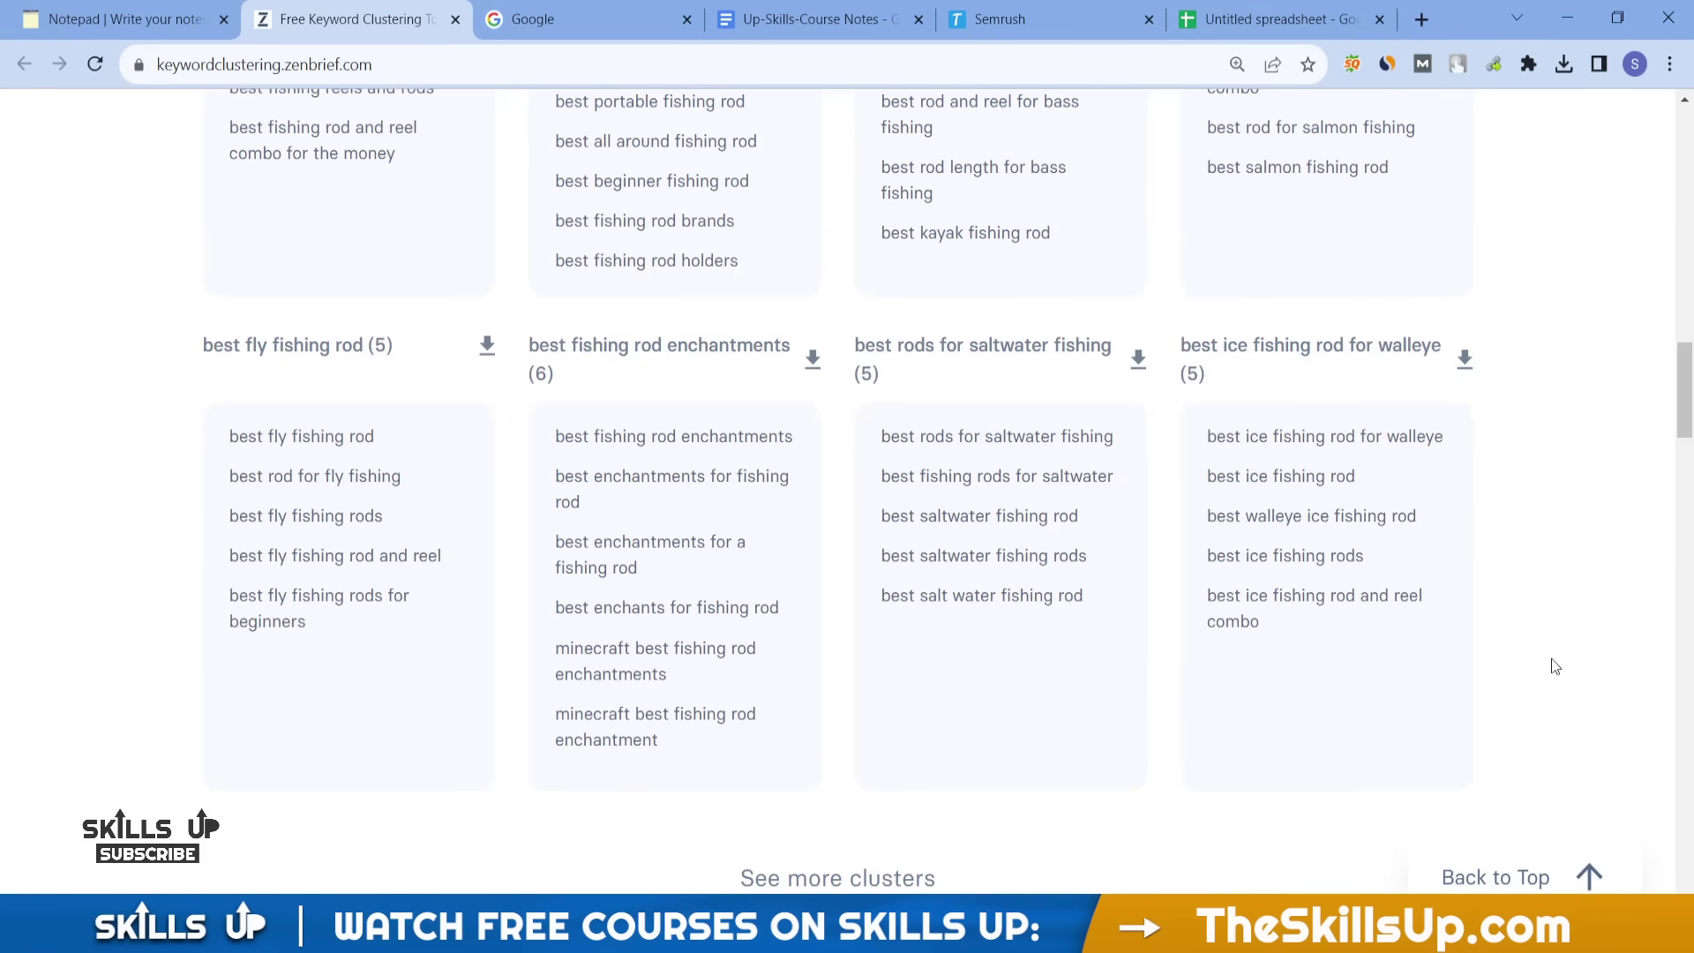
pyautogui.scroll(-5, 1551, 658)
pyautogui.click(925, 510)
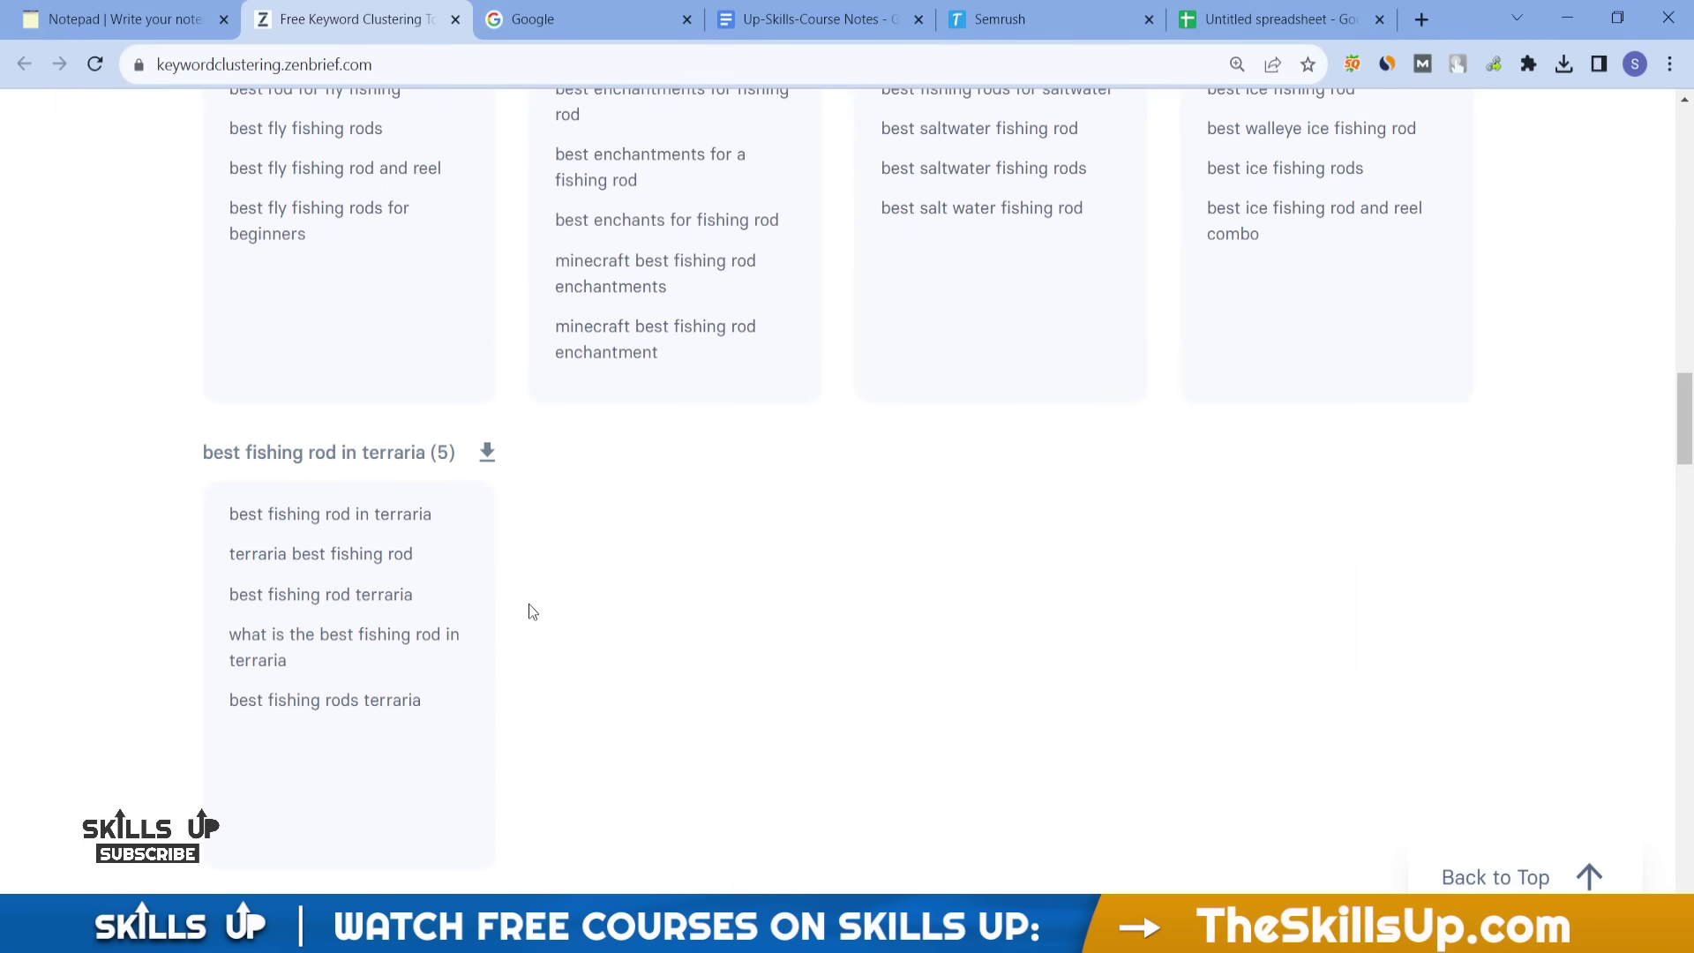
# - Review the keyword groupings from the topic list through the "best fishing rod in terraria" cluster
pyautogui.scroll(10, 529, 611)
pyautogui.scroll(-1, 528, 604)
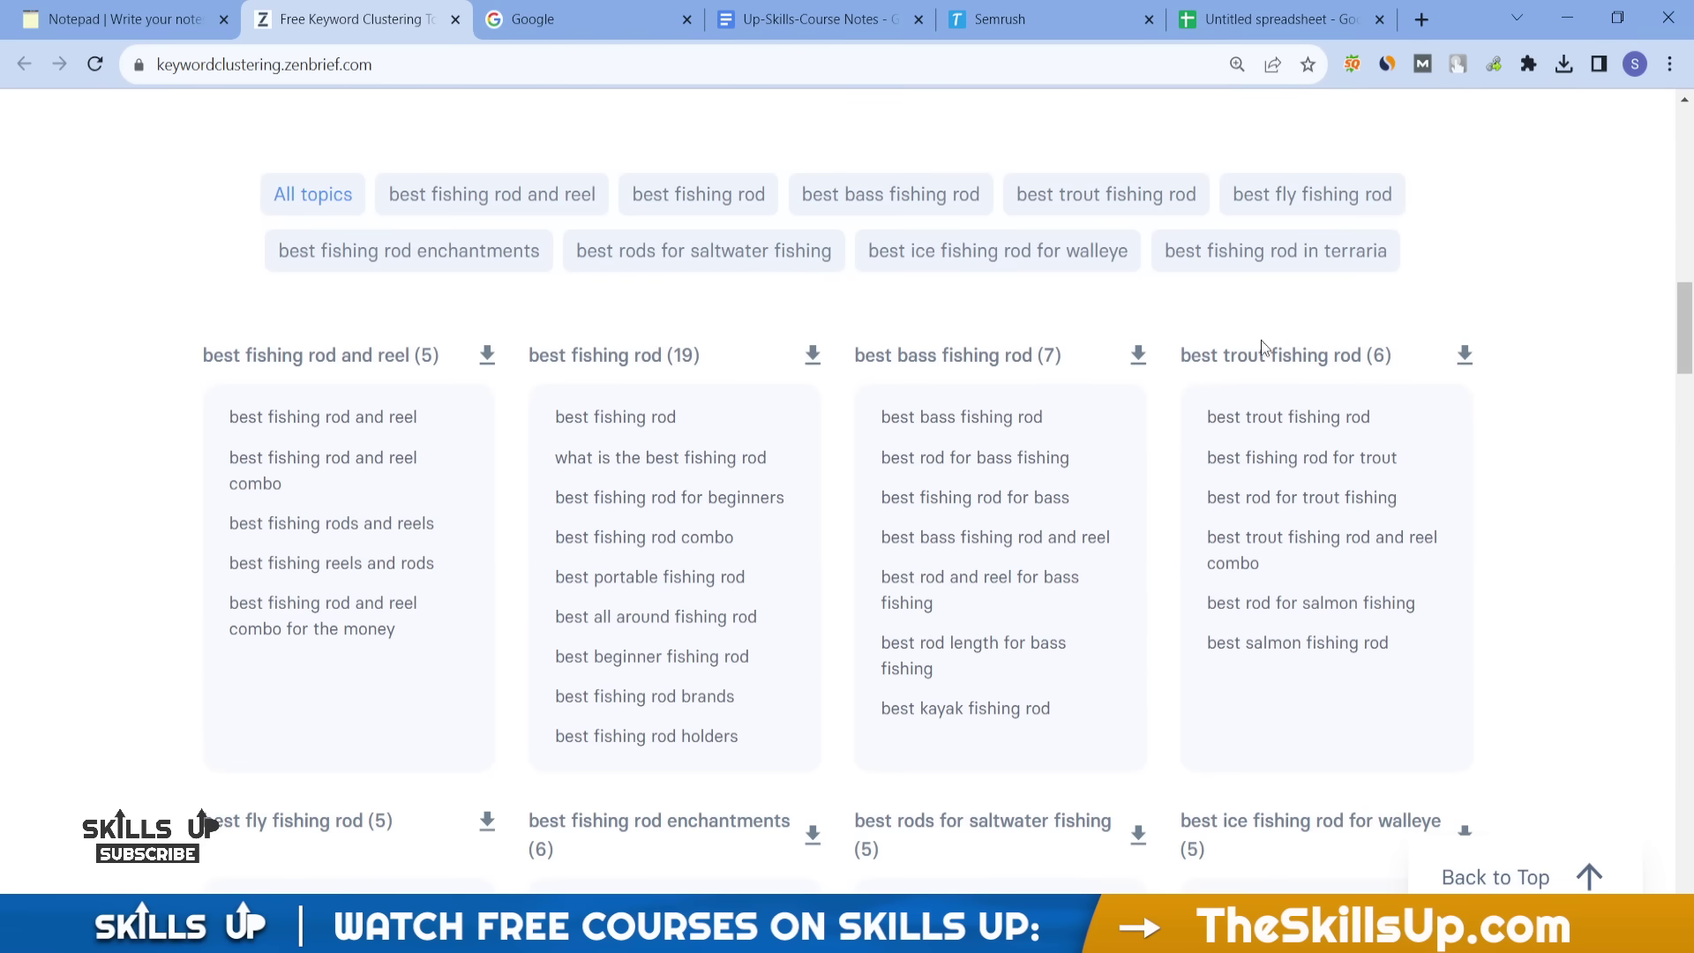
pyautogui.scroll(-2, 1152, 392)
pyautogui.scroll(-1, 1152, 391)
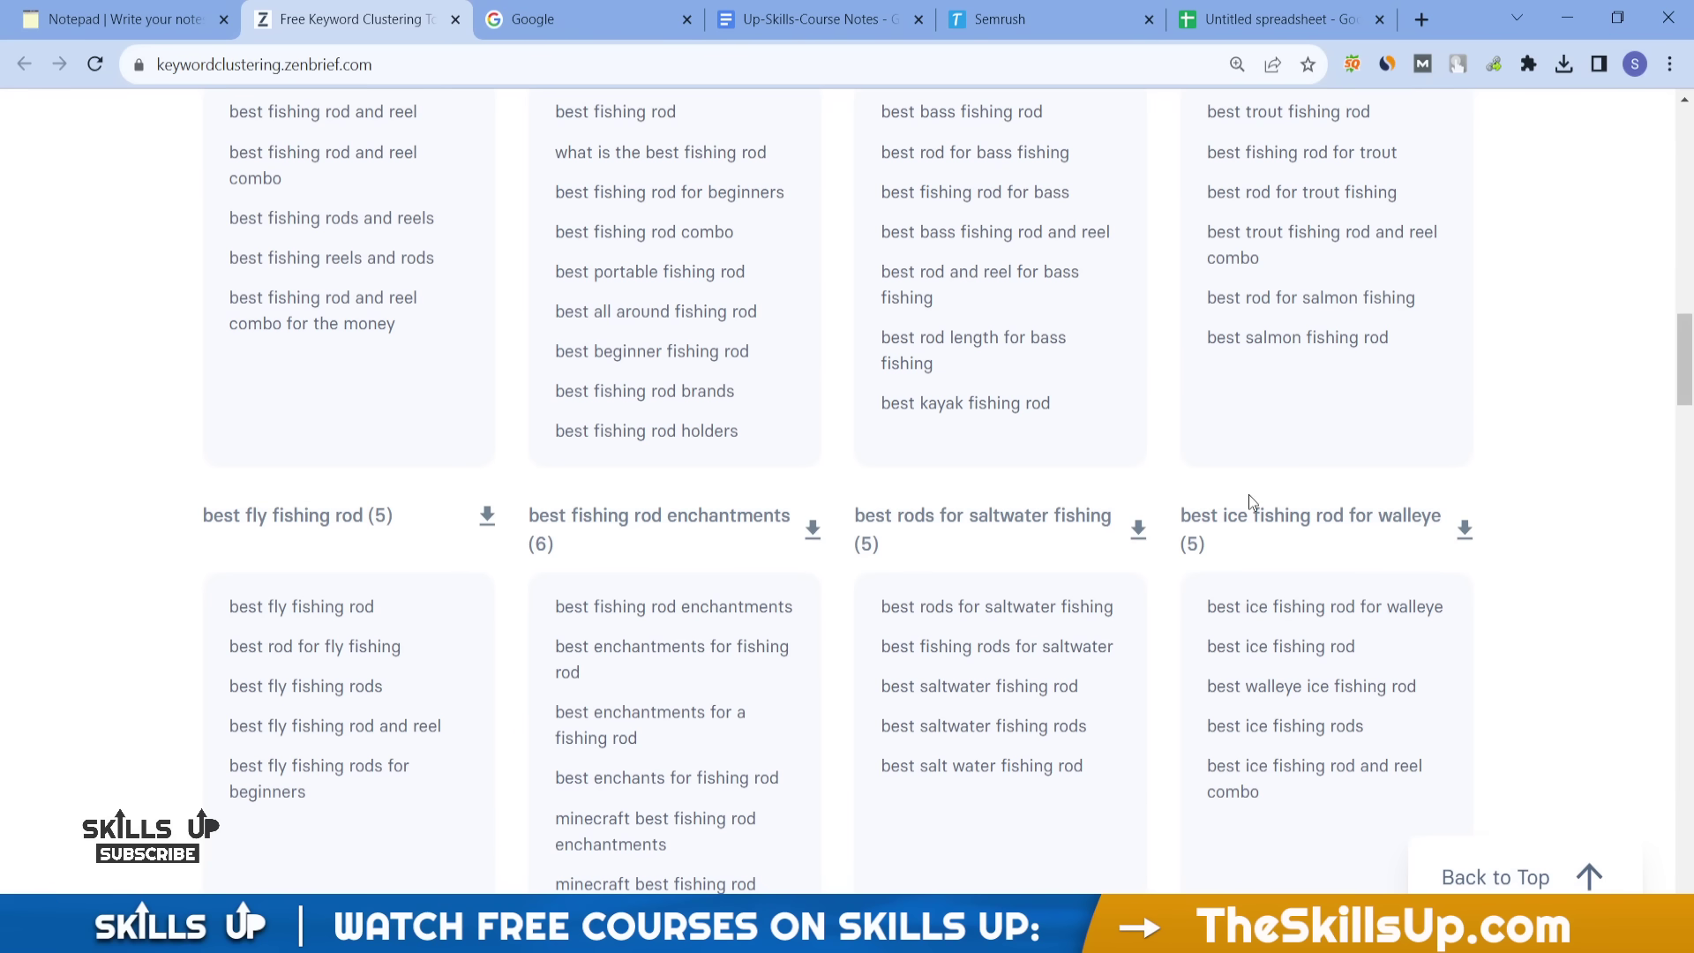
pyautogui.scroll(-6, 1164, 457)
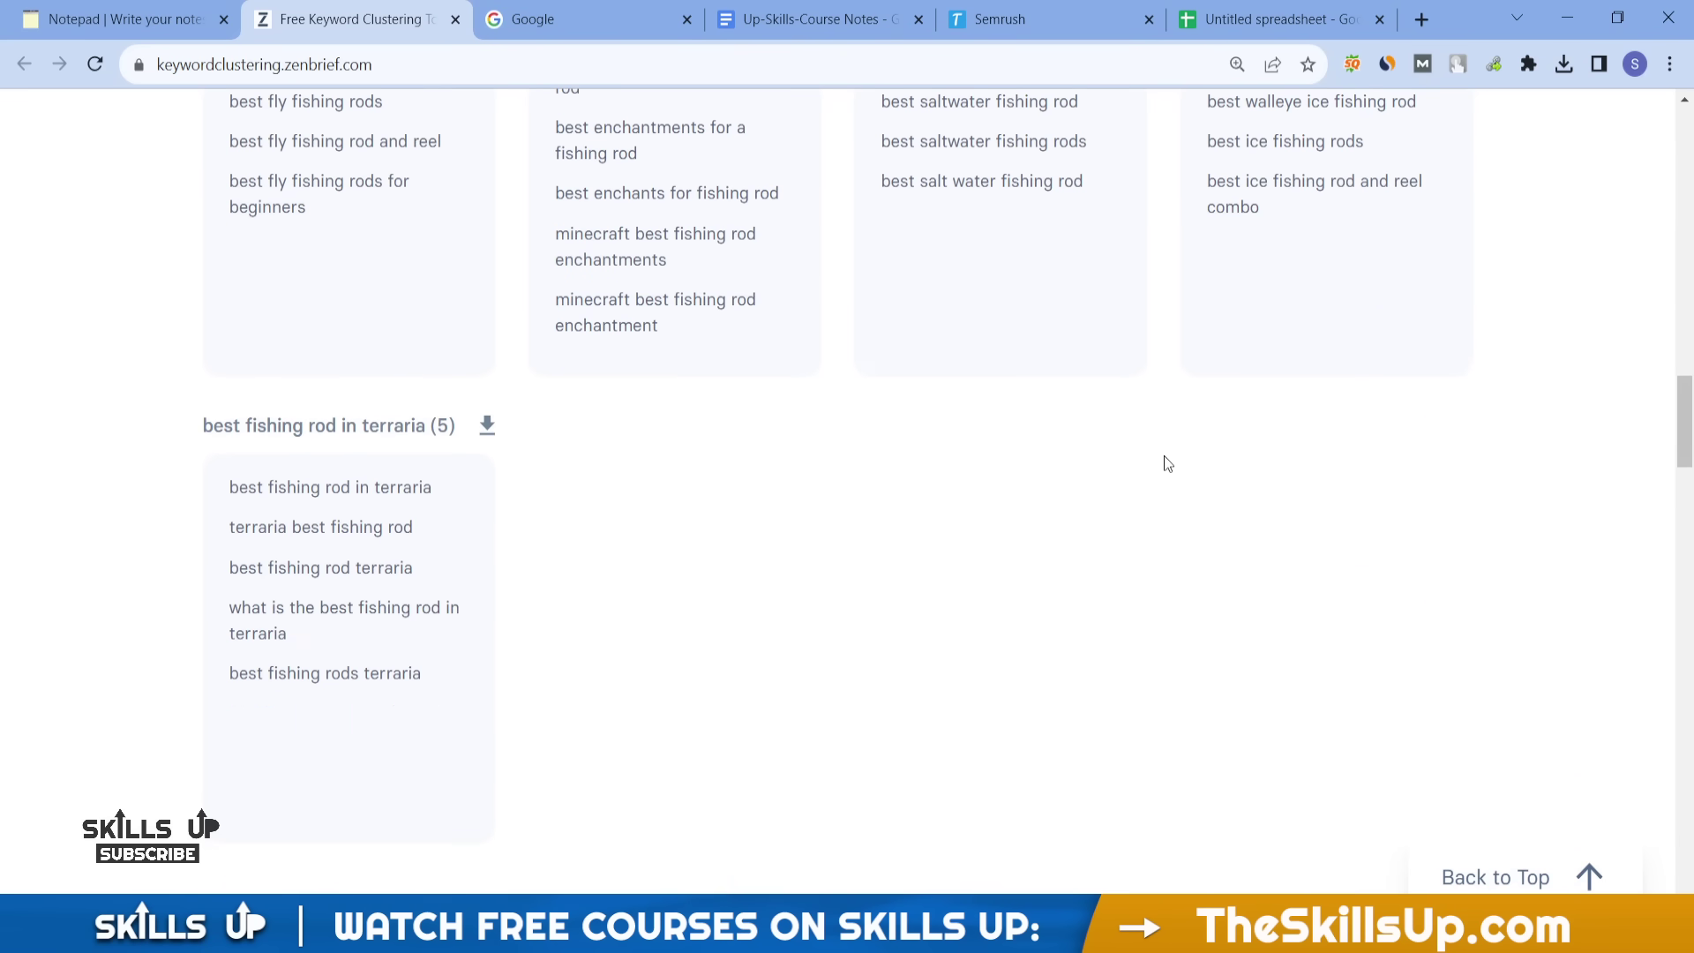
pyautogui.scroll(12, 1164, 459)
pyautogui.scroll(-7, 1164, 459)
pyautogui.scroll(-6, 1163, 455)
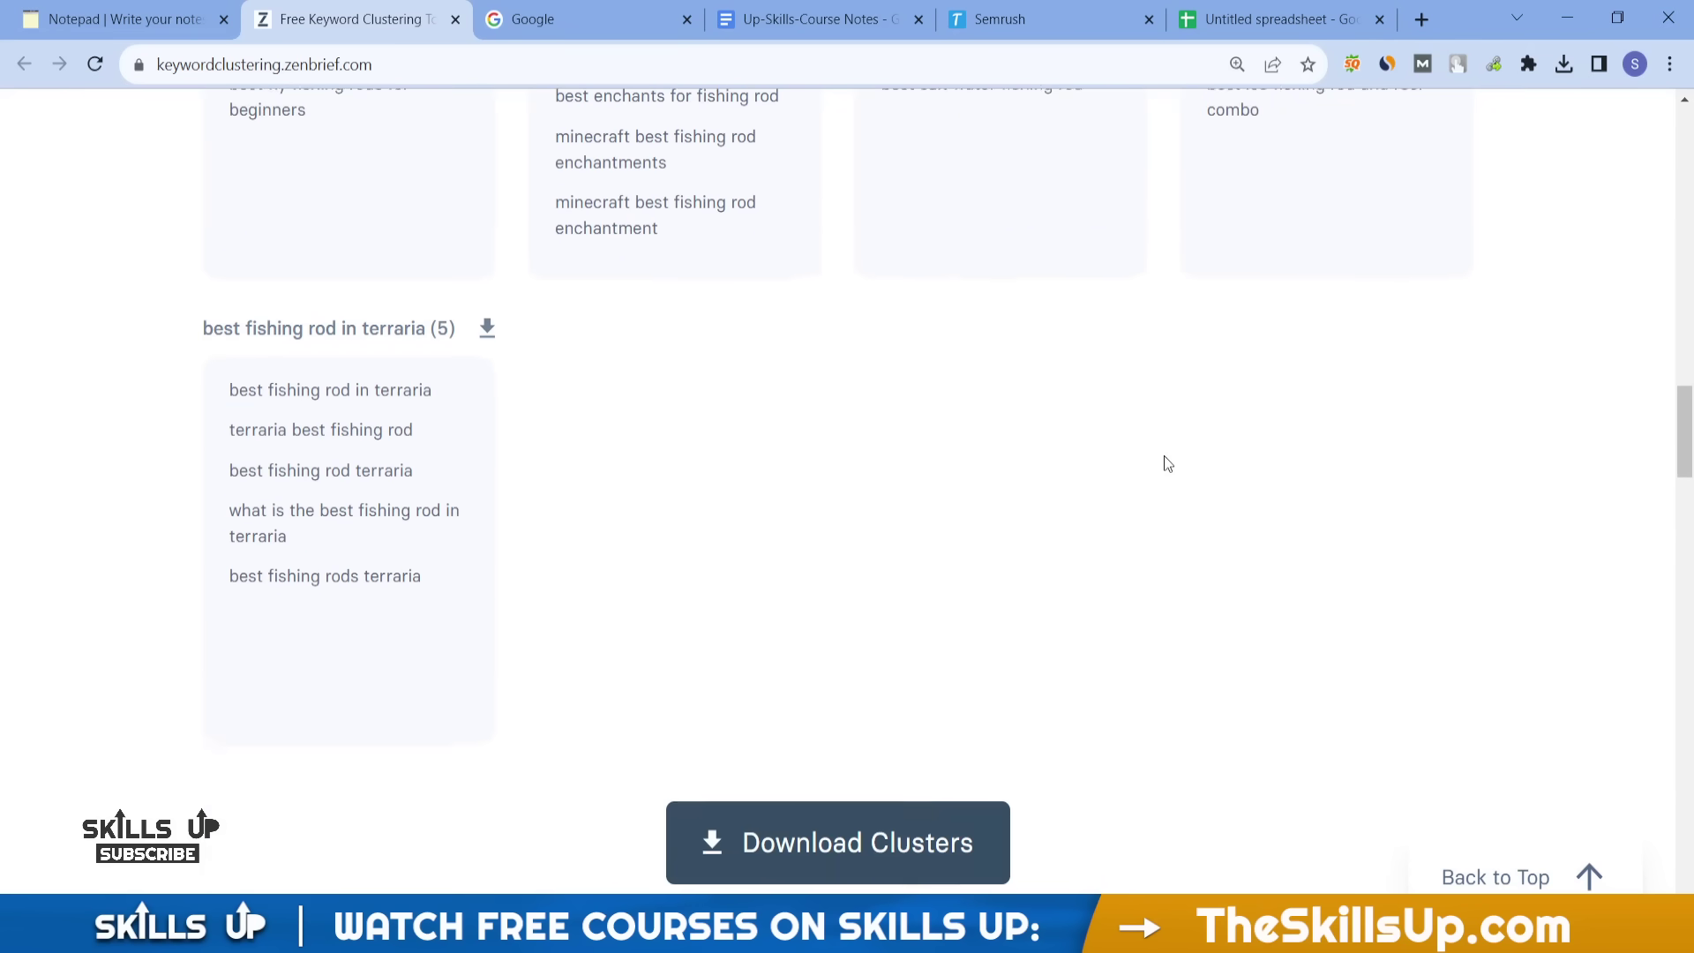
# - Download the clusters and view the clusters file's columns in Google Sheets
pyautogui.click(833, 845)
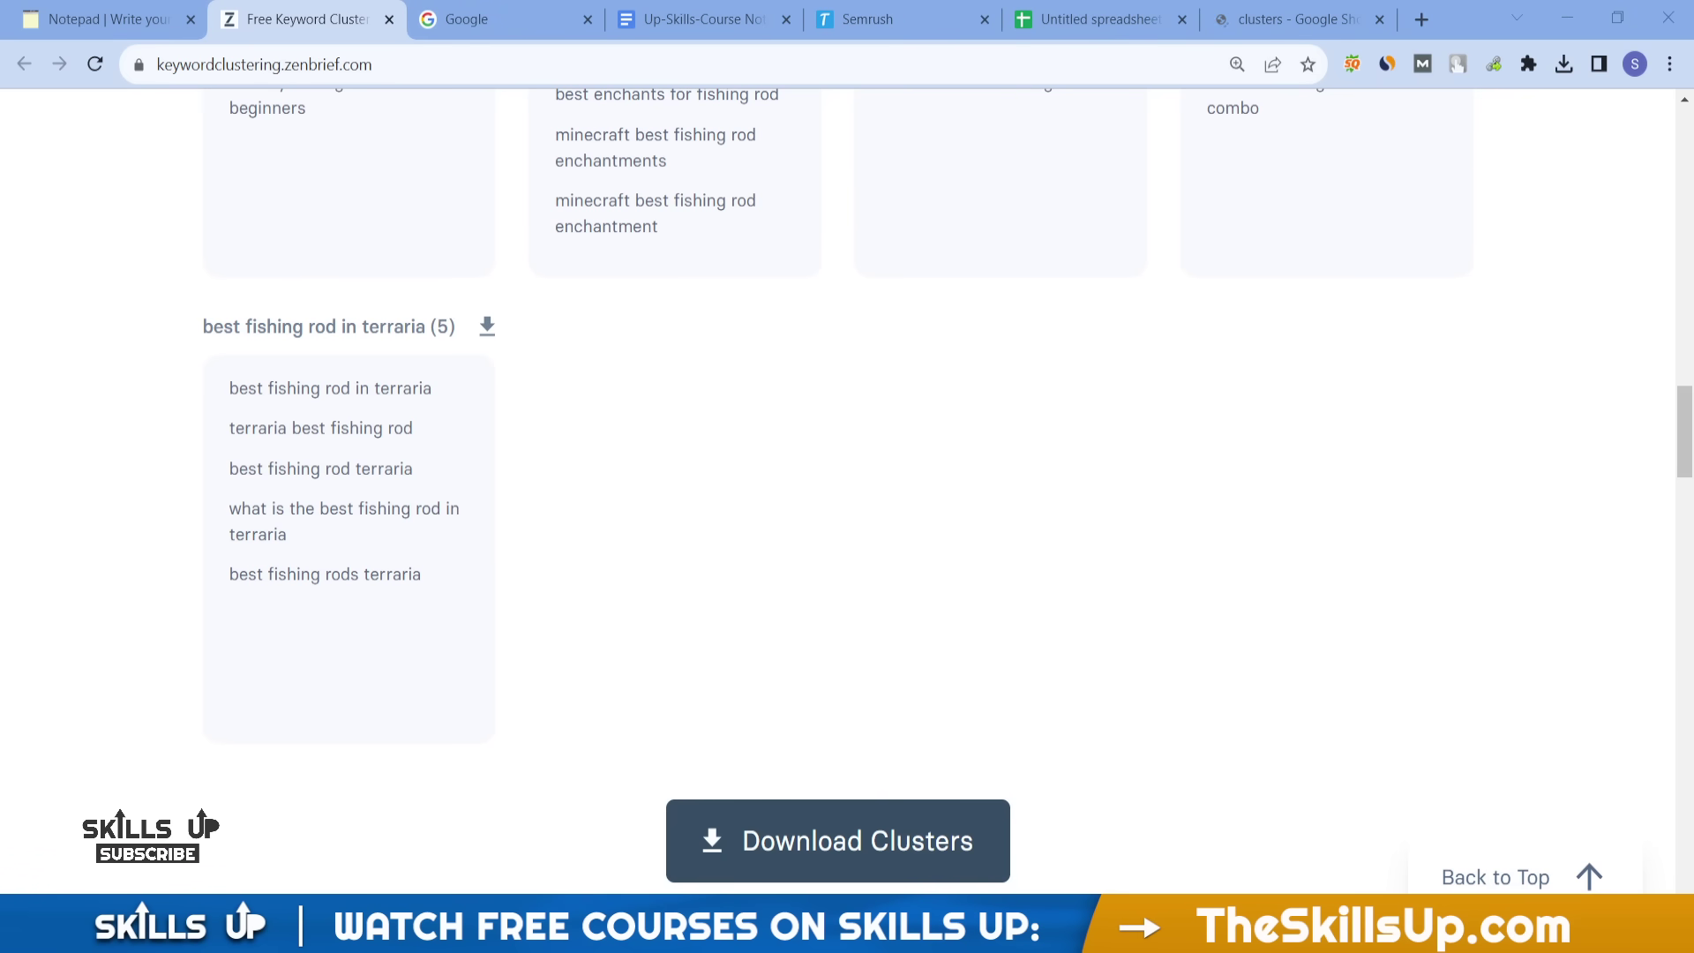
pyautogui.click(1253, 4)
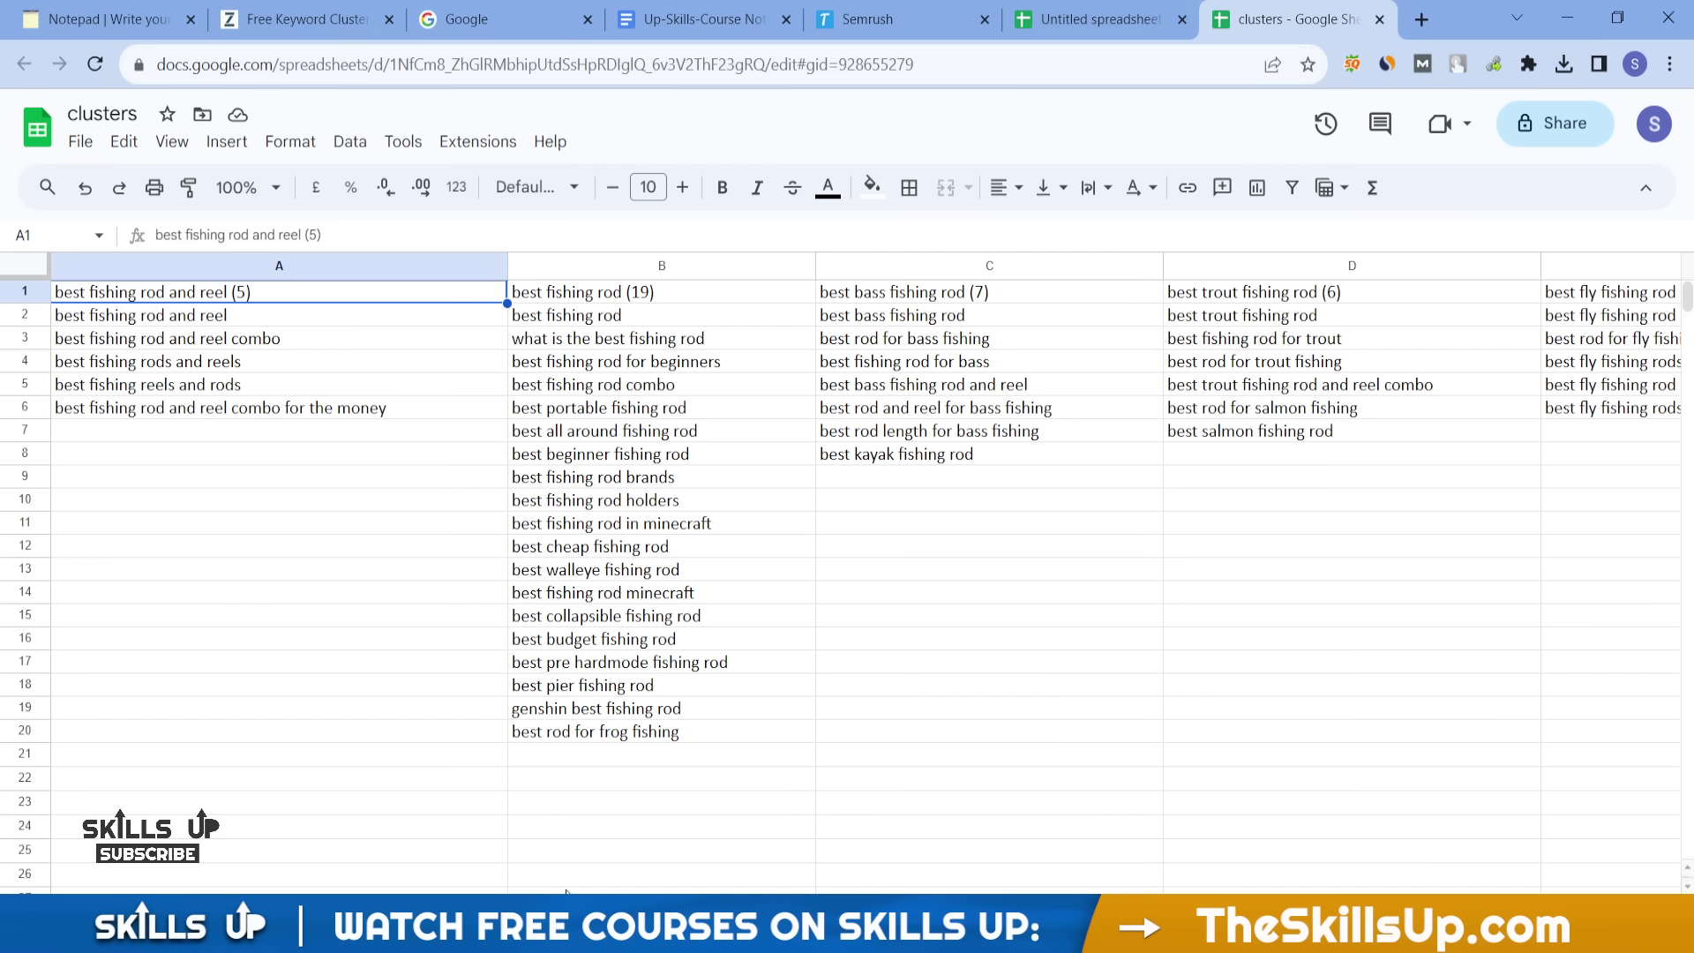
pyautogui.hscroll(2, 865, 574)
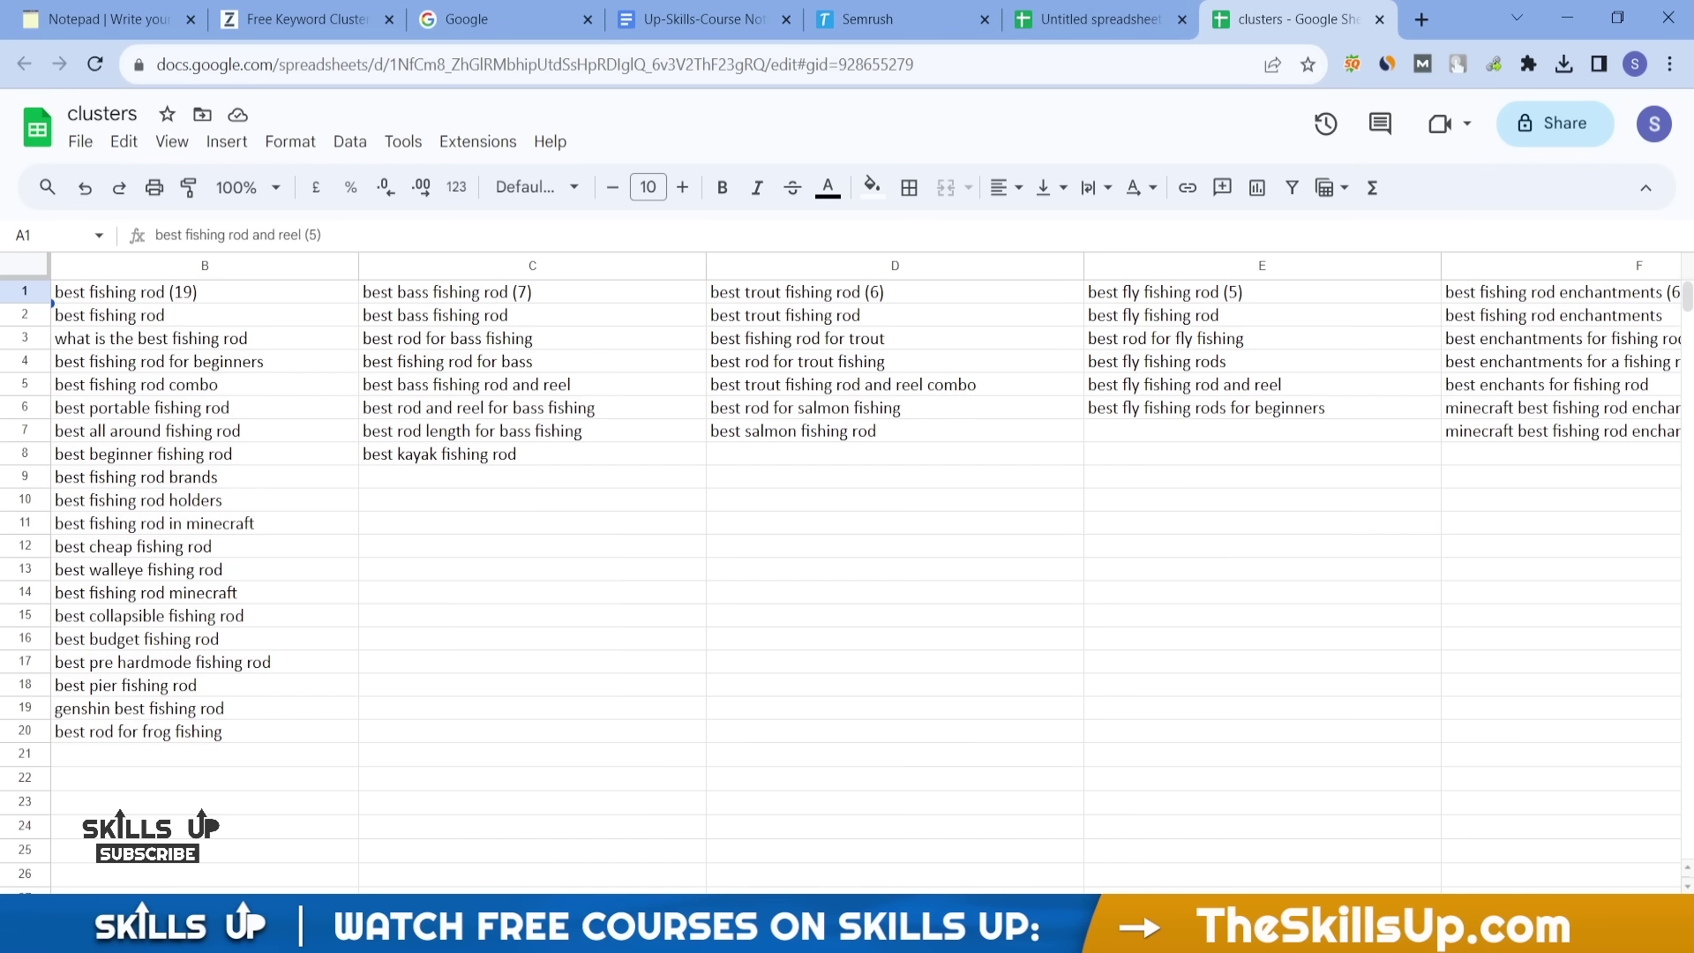